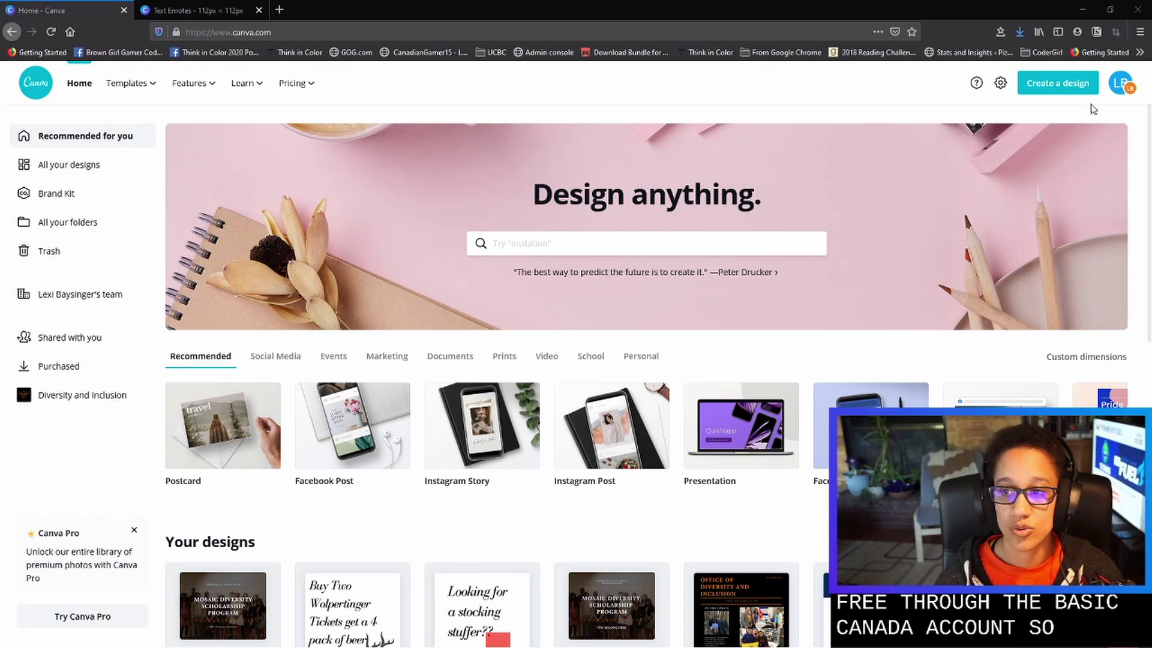
- Start a custom-size design and confirm width 112 and height 112 in px
{"action": "left_click", "coordinate": [1047, 95]}
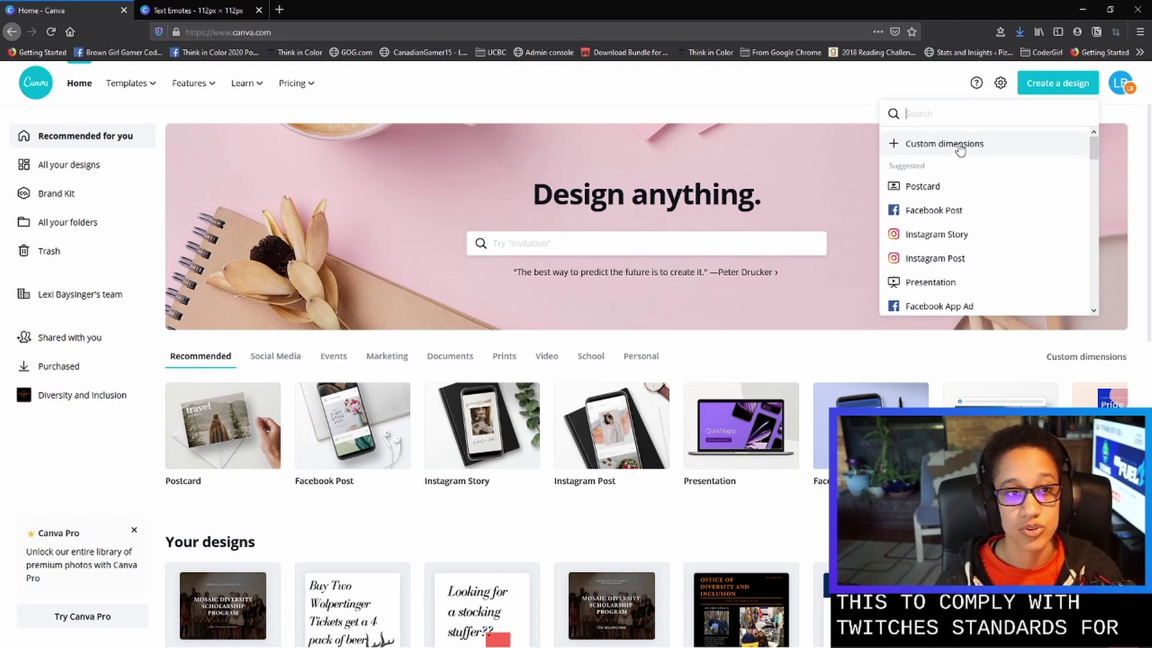
{"action": "left_click", "coordinate": [961, 145]}
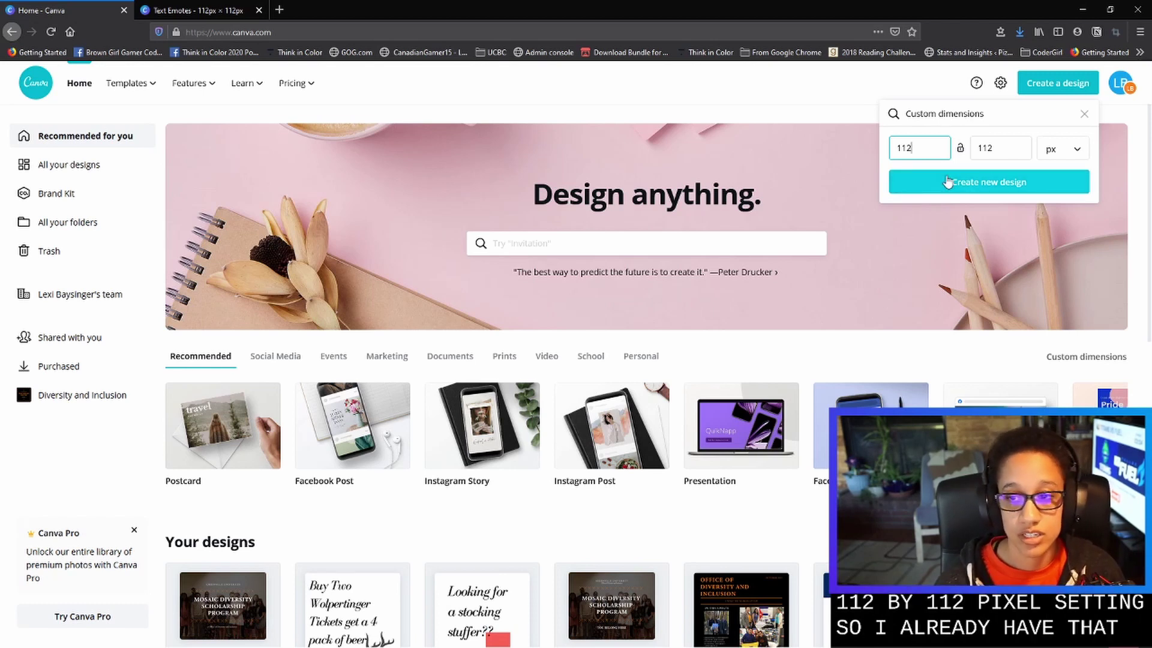
{"action": "left_click", "coordinate": [968, 153]}
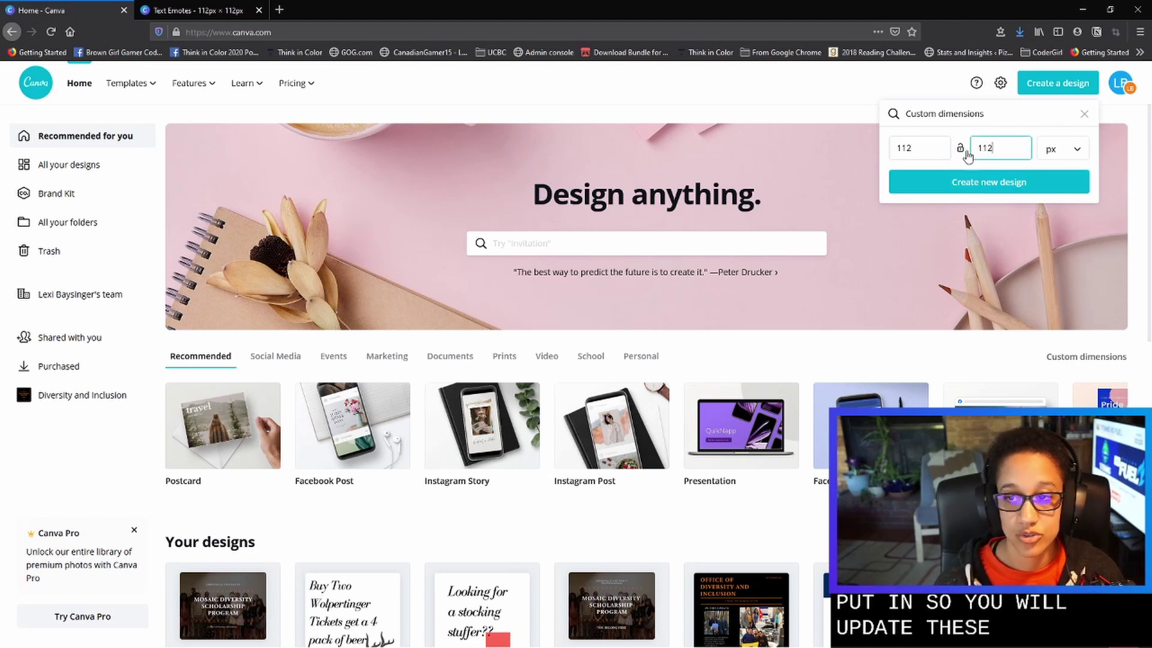
{"action": "left_click", "coordinate": [903, 148]}
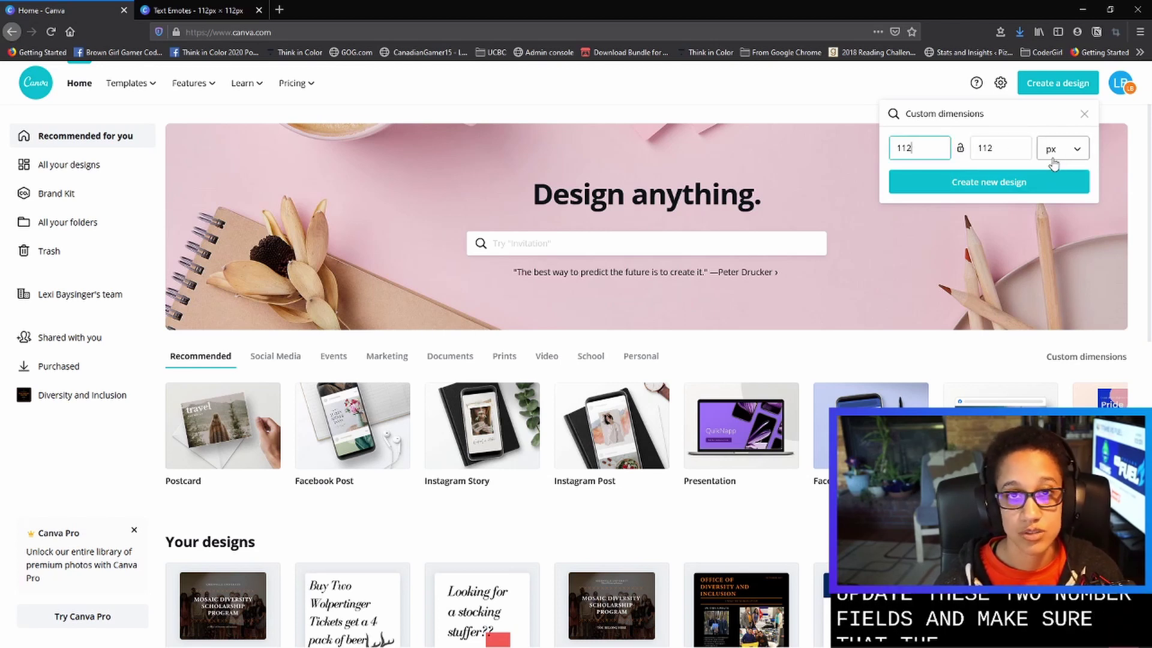
- Create the 112 × 112 px design, then scroll through the Text Emotes pages for reference
{"action": "left_click", "coordinate": [1014, 191]}
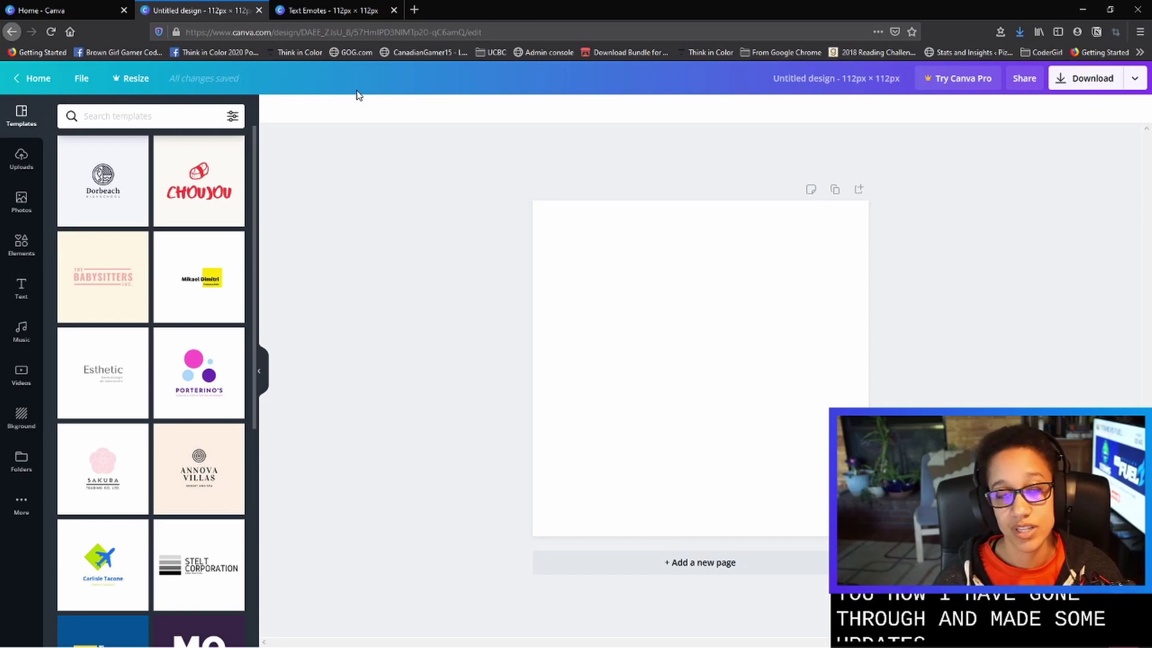
{"action": "left_click", "coordinate": [348, 18]}
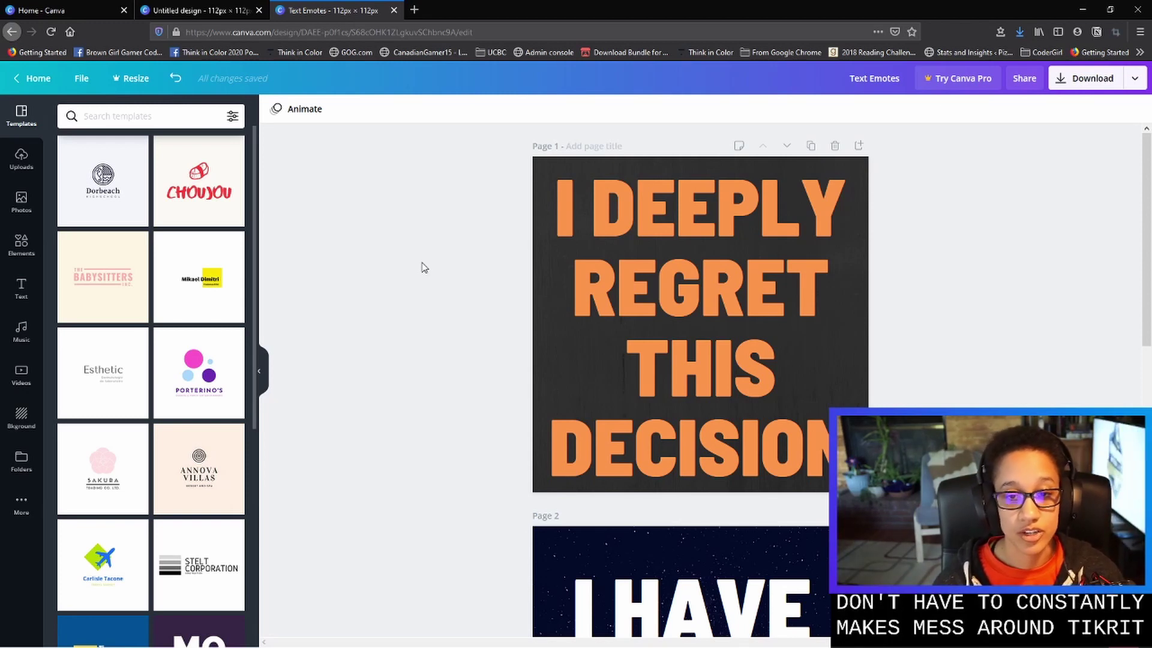
{"action": "scroll", "coordinate": [422, 267], "scroll_direction": "down", "scroll_amount": 1}
{"action": "scroll", "coordinate": [423, 267], "scroll_direction": "down", "scroll_amount": 6}
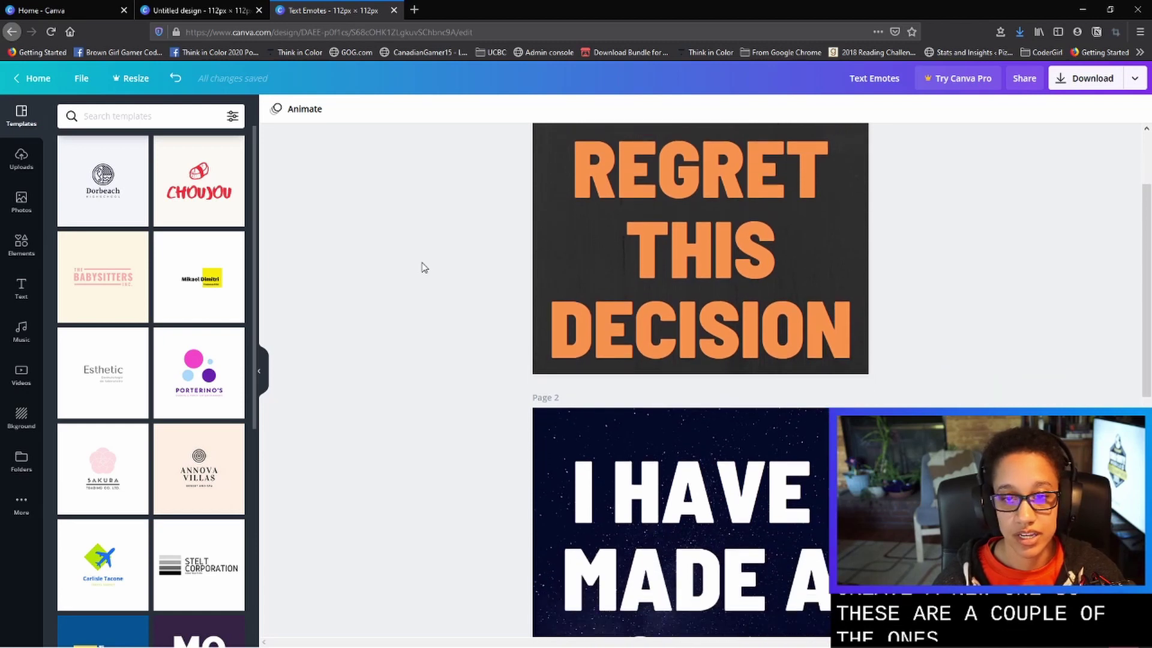
{"action": "scroll", "coordinate": [423, 267], "scroll_direction": "down", "scroll_amount": 5}
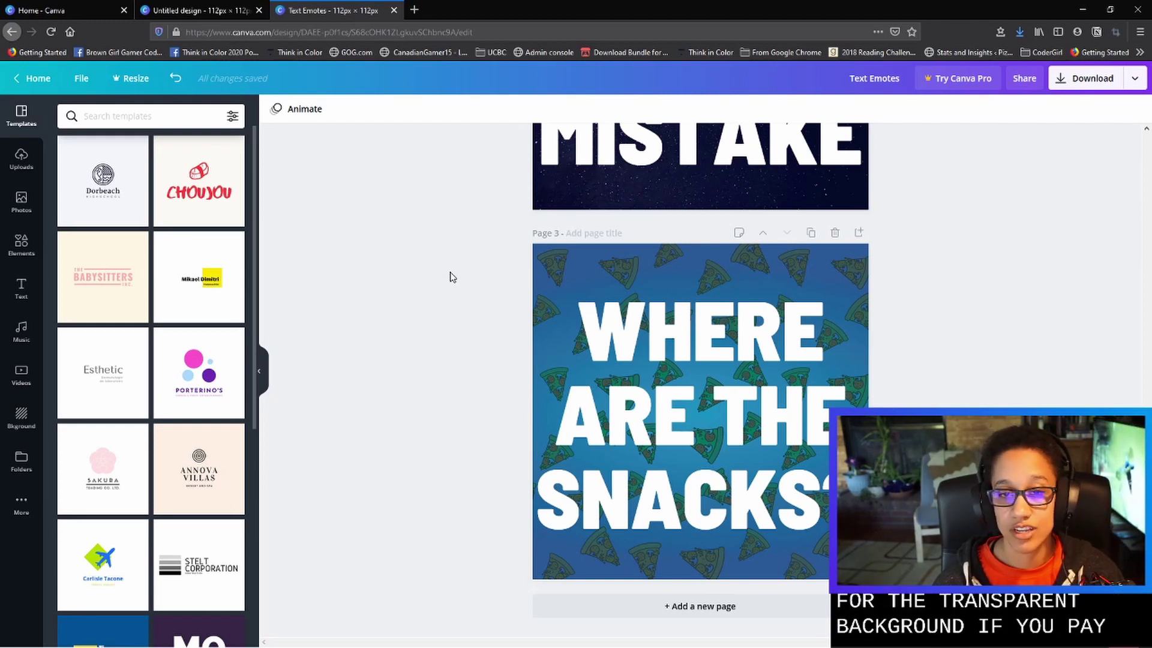
{"action": "scroll", "coordinate": [452, 276], "scroll_direction": "up", "scroll_amount": 10}
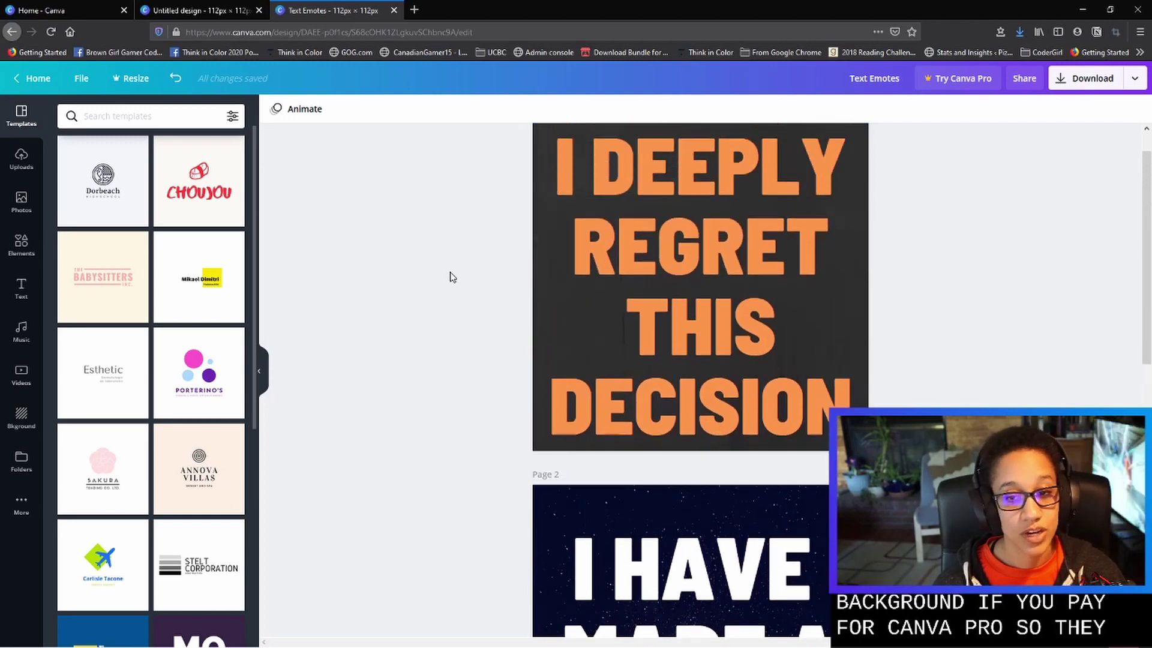
{"action": "scroll", "coordinate": [452, 277], "scroll_direction": "up", "scroll_amount": 1}
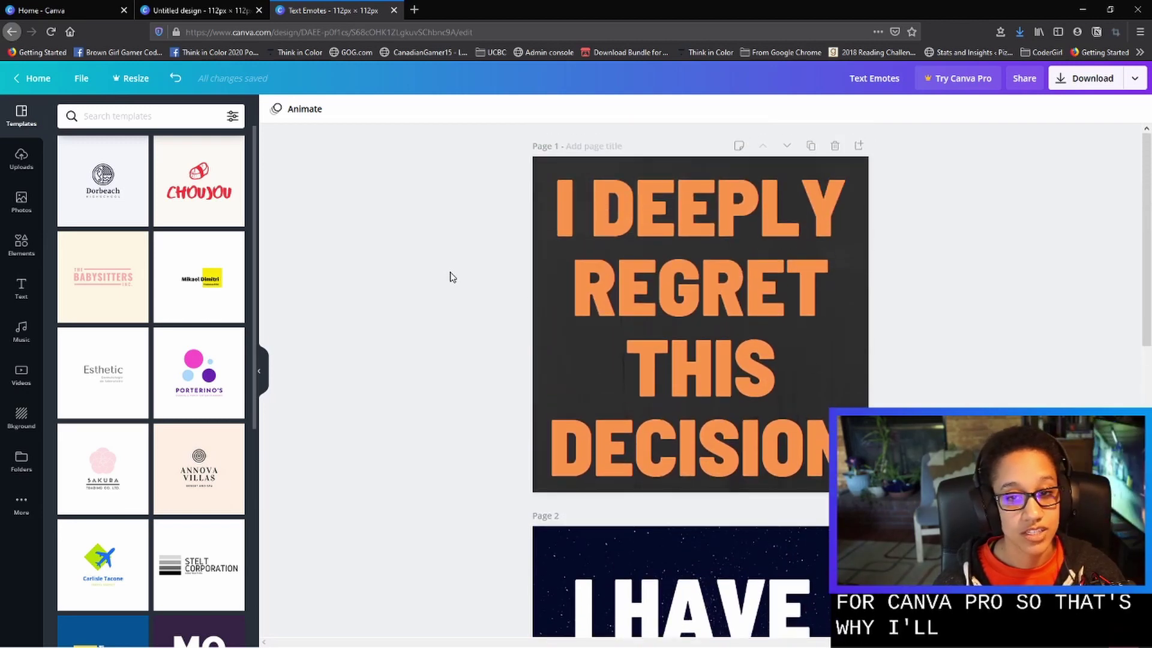
- Return to the blank 112 px design, select its page and browse the stock Photos library
{"action": "left_click", "coordinate": [201, 11]}
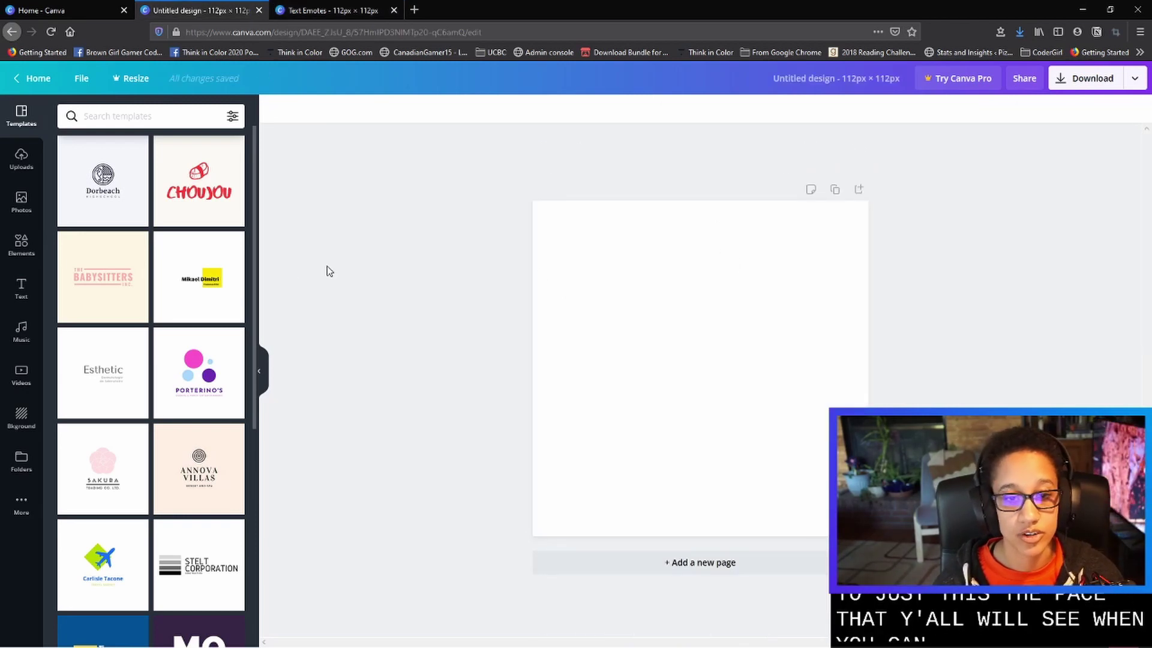
{"action": "left_click", "coordinate": [741, 309]}
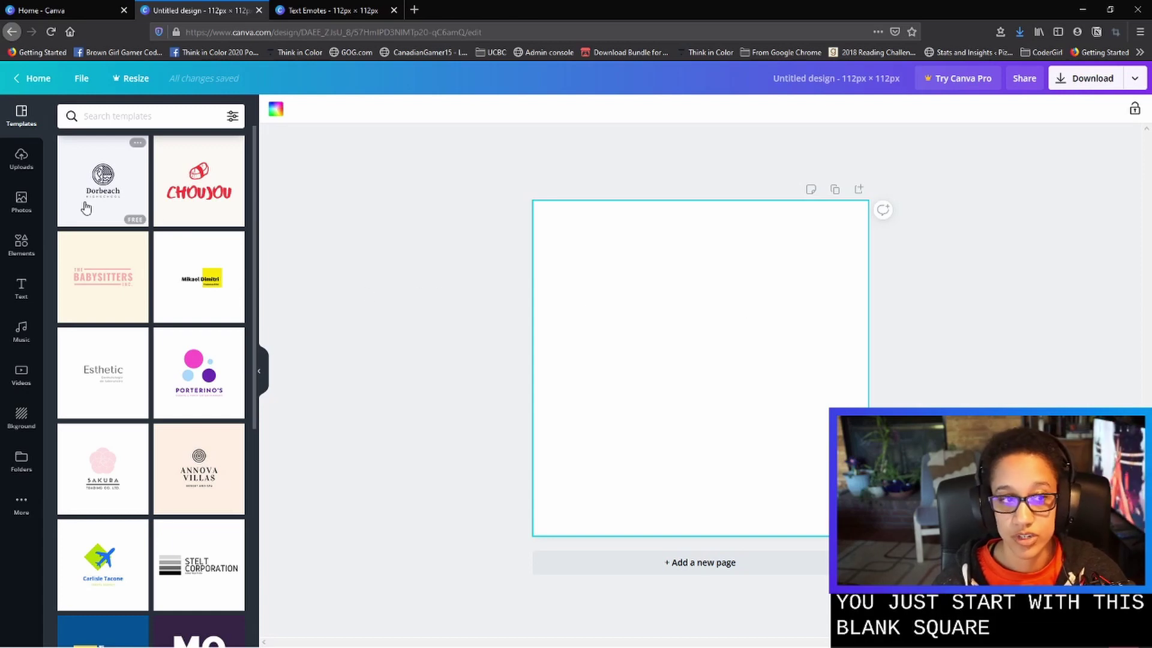
{"action": "left_click", "coordinate": [19, 202]}
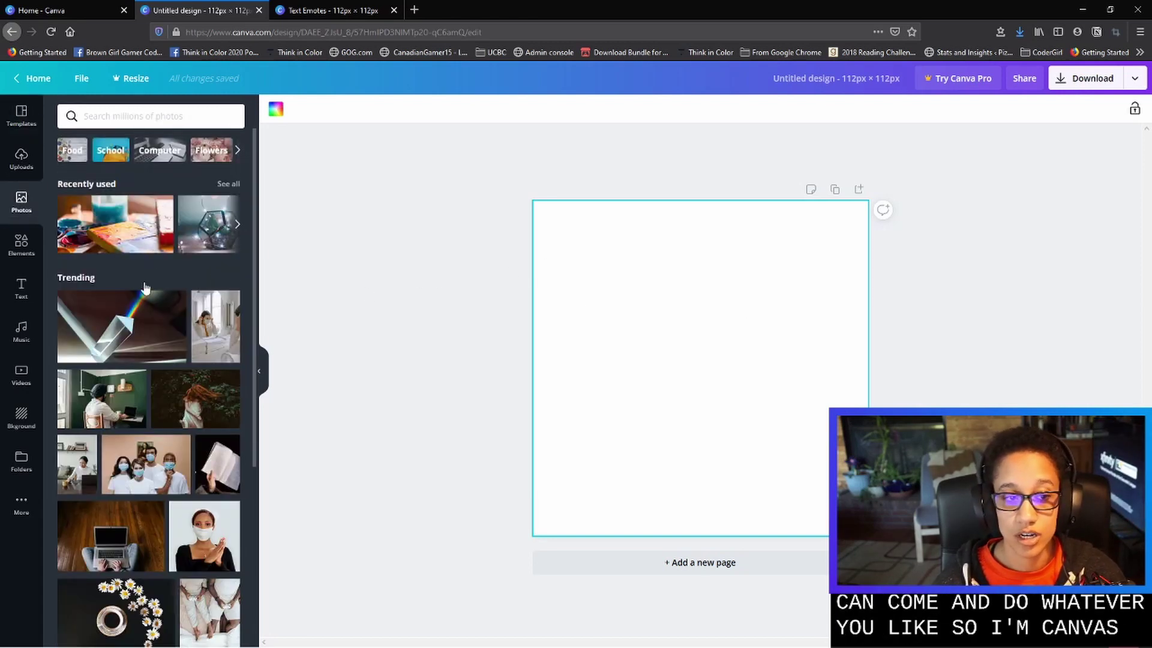
{"action": "left_click", "coordinate": [20, 160]}
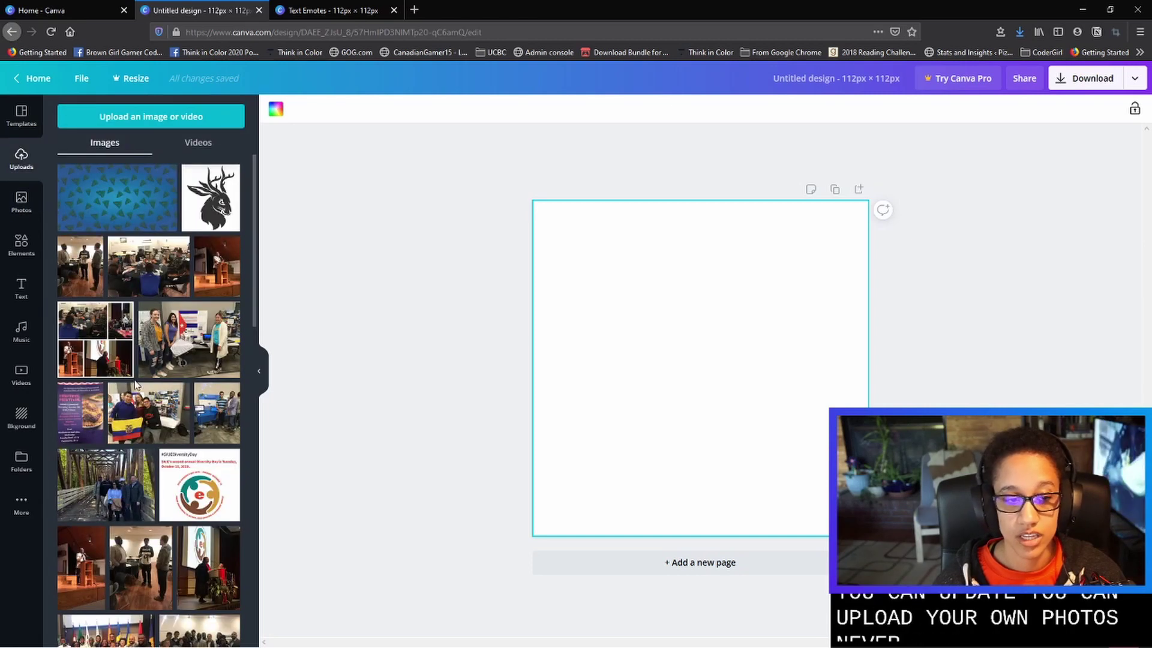
{"action": "left_click", "coordinate": [23, 207]}
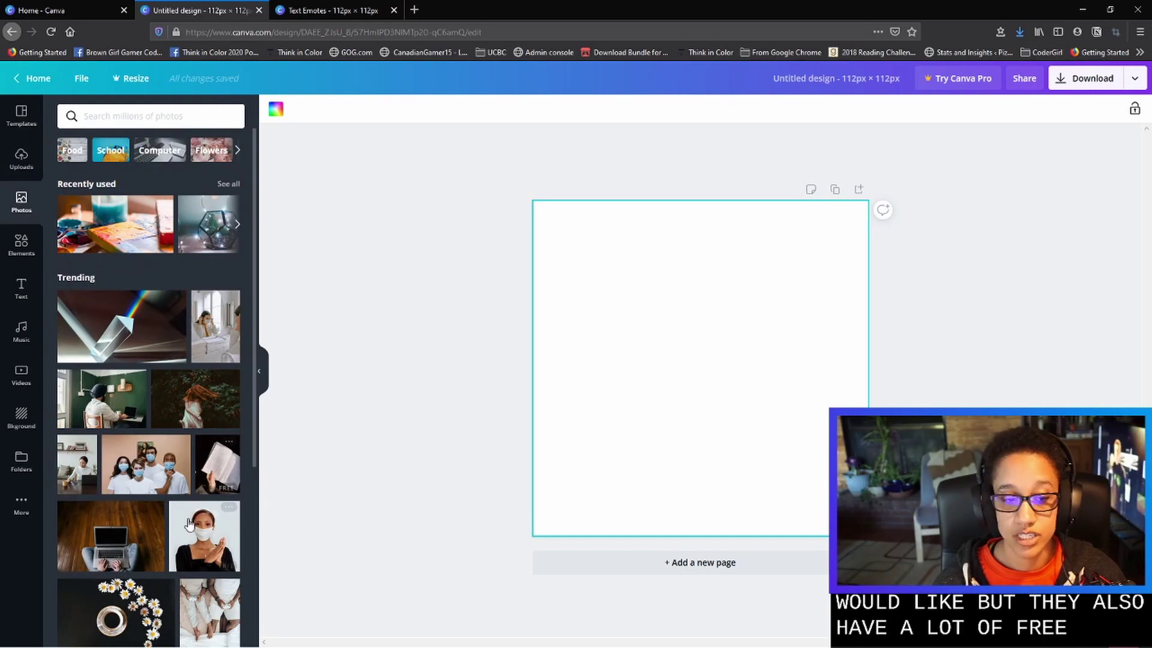
{"action": "scroll", "coordinate": [174, 542], "scroll_direction": "down", "scroll_amount": 3}
{"action": "scroll", "coordinate": [174, 543], "scroll_direction": "down", "scroll_amount": 2}
{"action": "scroll", "coordinate": [59, 268], "scroll_direction": "up", "scroll_amount": 5}
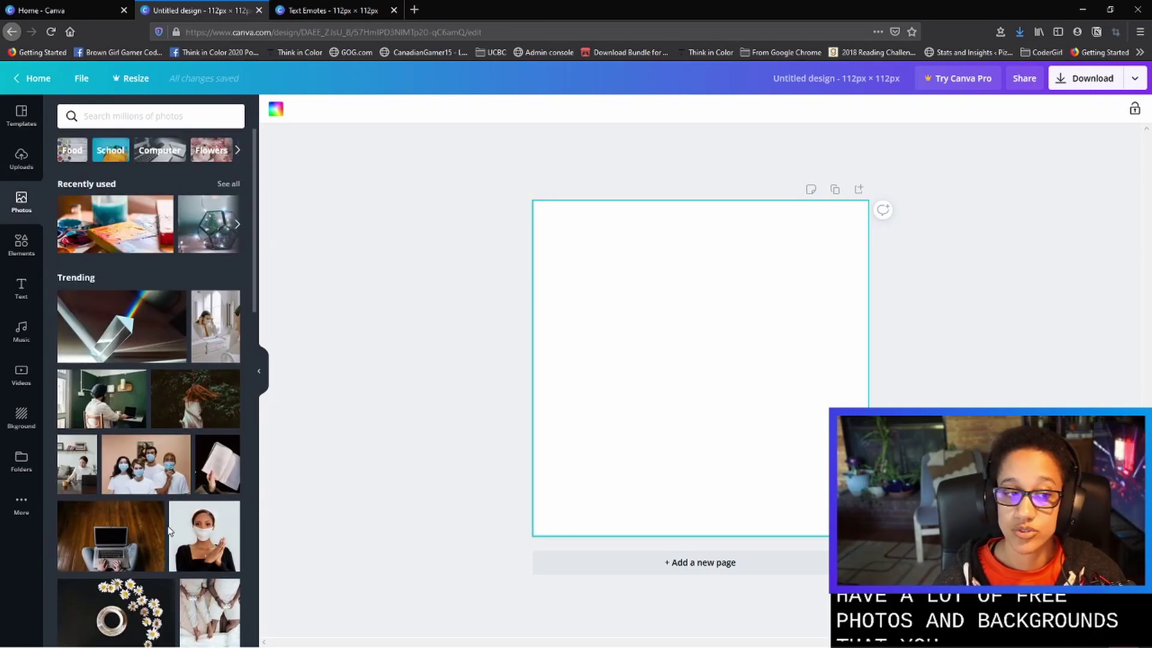
- Add the outlined ACTION text style and replace it with 'I REGRET THIS DECISION'
{"action": "left_click", "coordinate": [28, 303]}
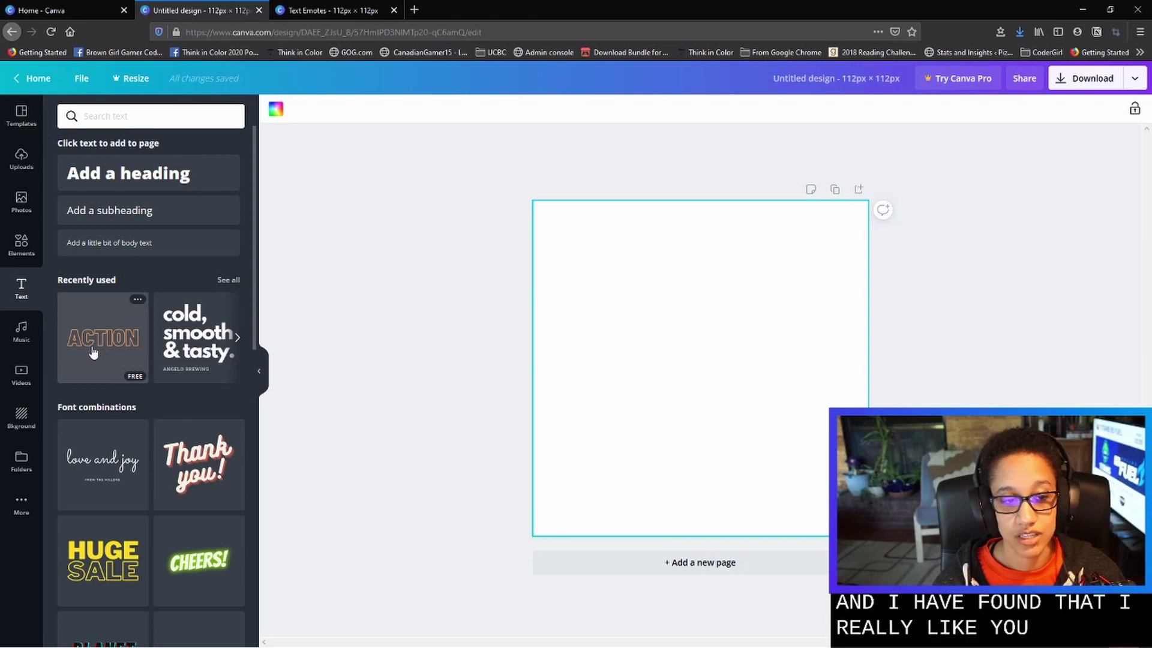
{"action": "left_click", "coordinate": [93, 353]}
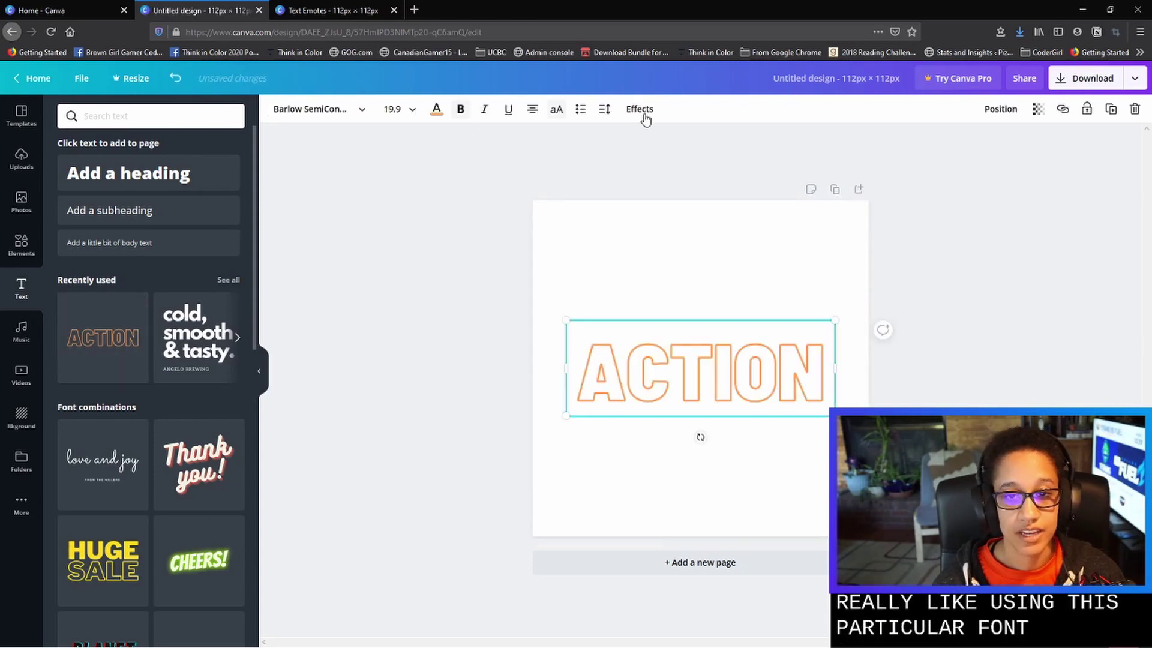
{"action": "double_click", "coordinate": [682, 377]}
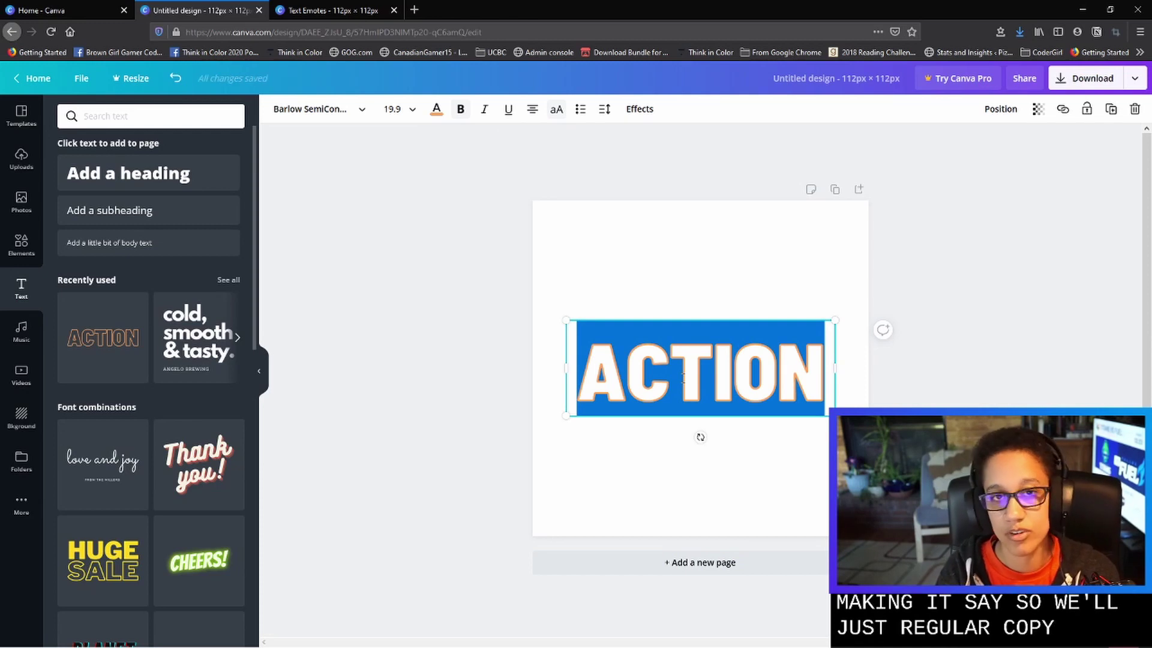
{"action": "type", "text": "I R"}
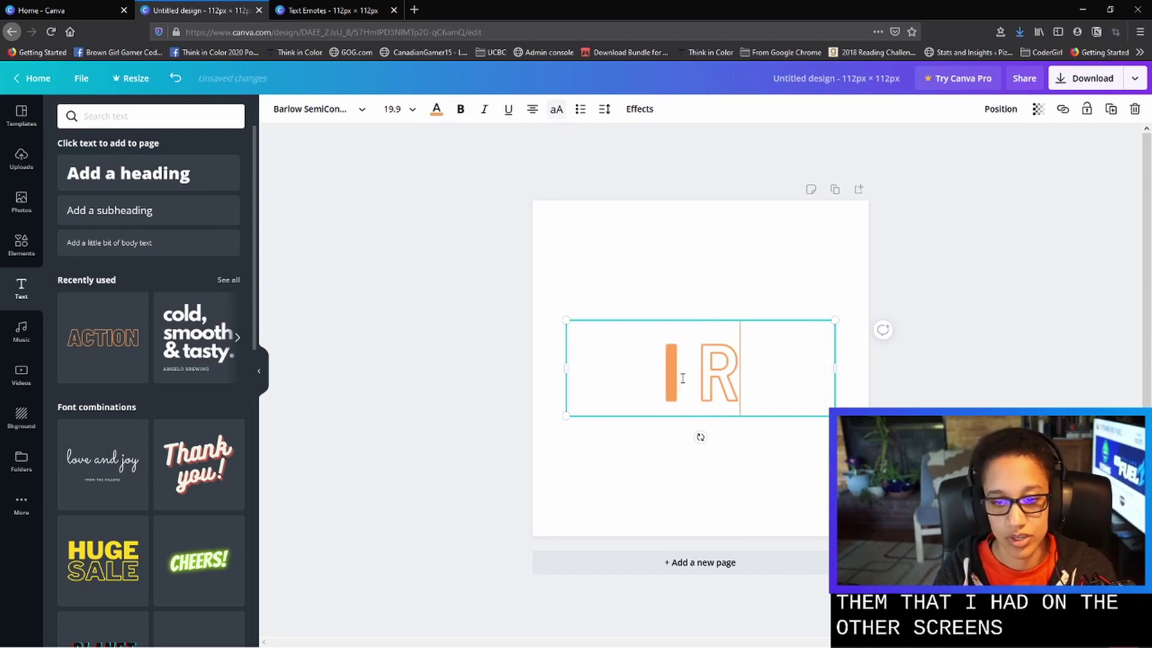
{"action": "type", "text": "EGRET"}
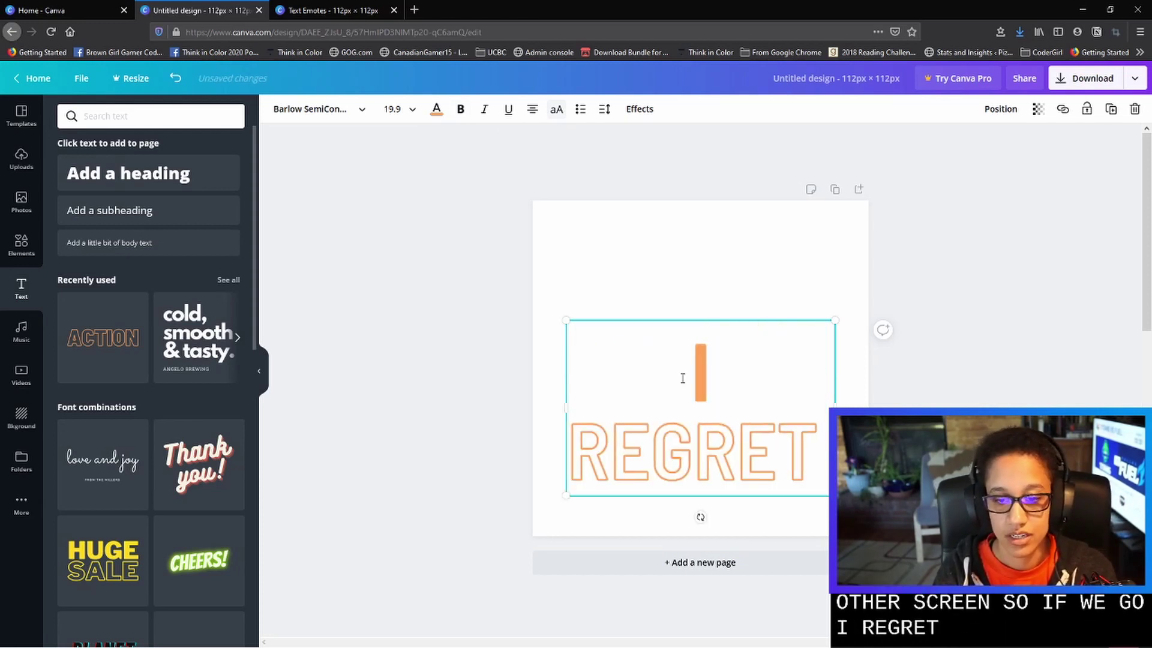
{"action": "type", "text": " THIS DECISION"}
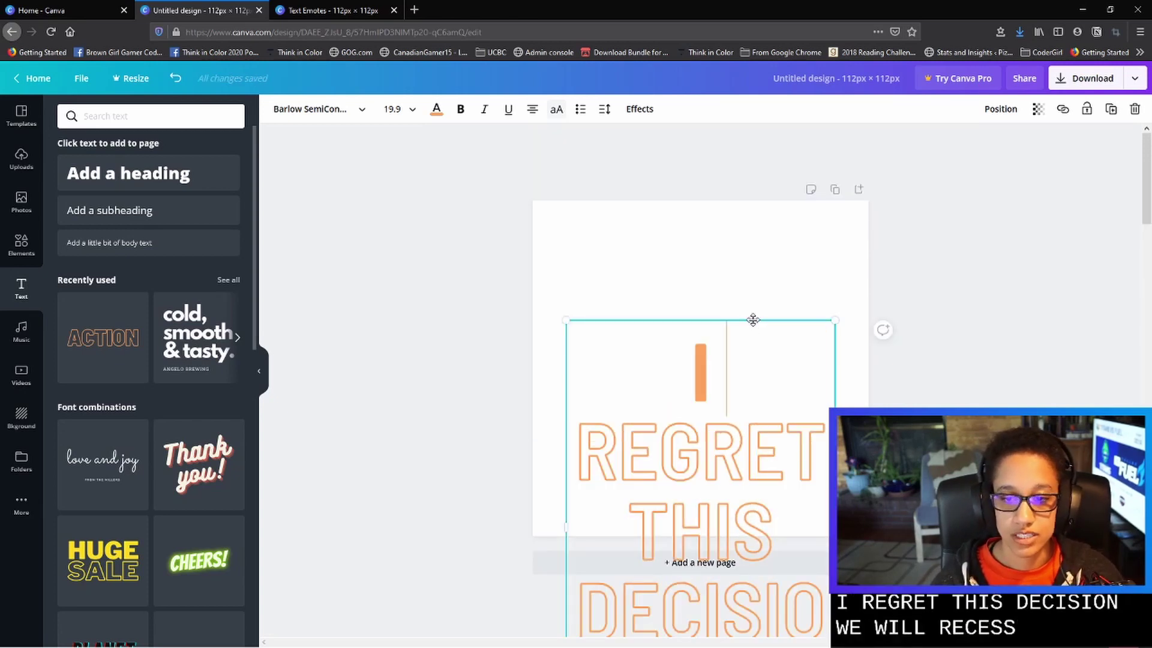
- Move and widen the headline box to fill the page, then select the whole phrase
{"action": "left_click_drag", "start_coordinate": [751, 319], "coordinate": [718, 198]}
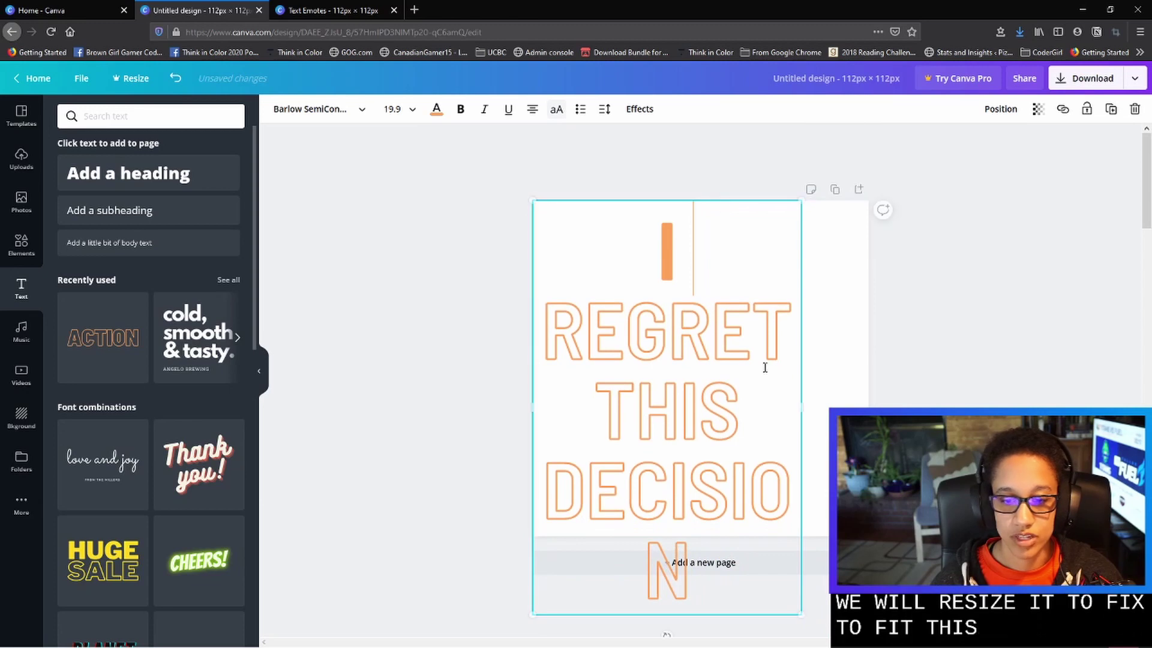
{"action": "left_click_drag", "start_coordinate": [801, 405], "coordinate": [858, 405]}
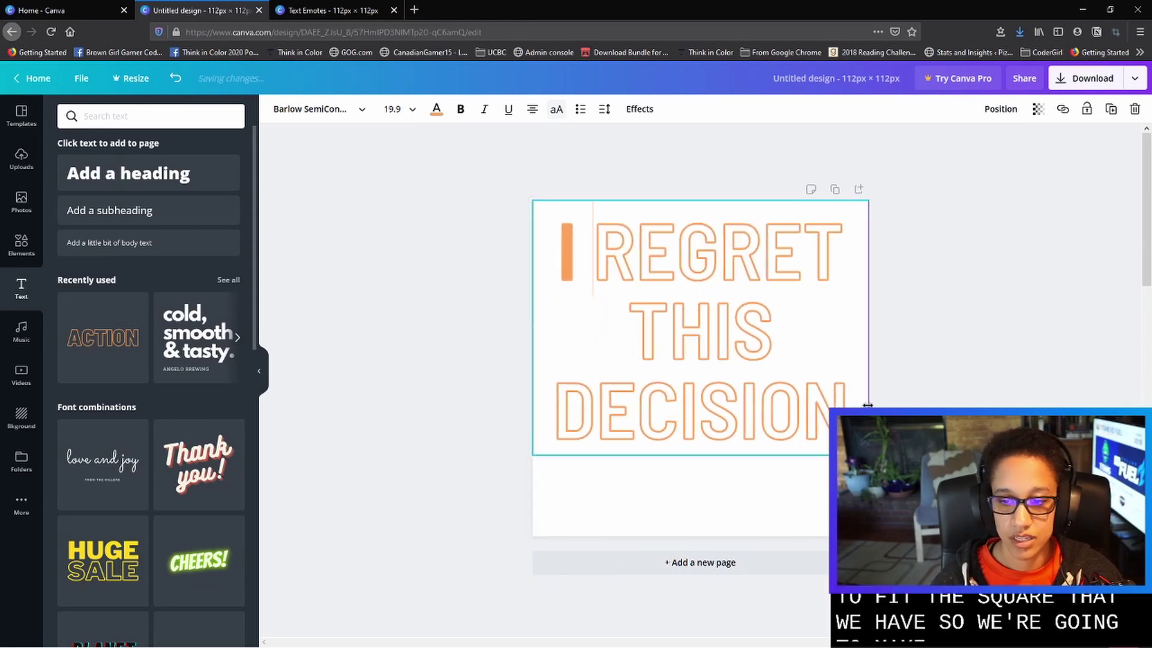
{"action": "left_click", "coordinate": [867, 406]}
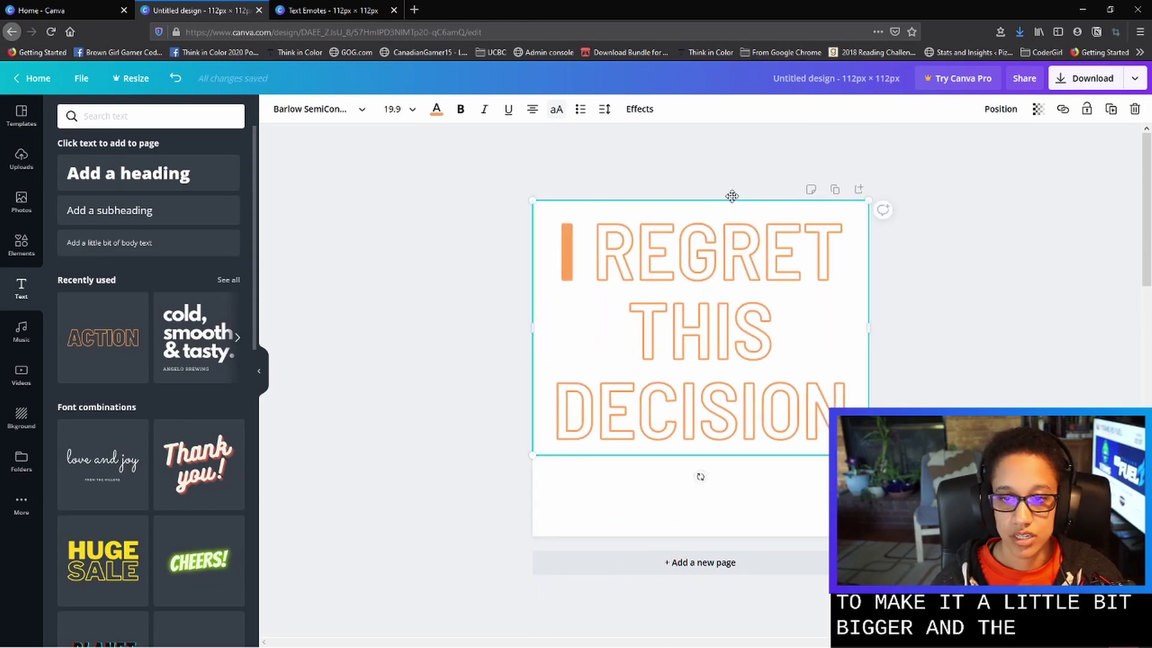
{"action": "left_click_drag", "start_coordinate": [731, 197], "coordinate": [735, 239]}
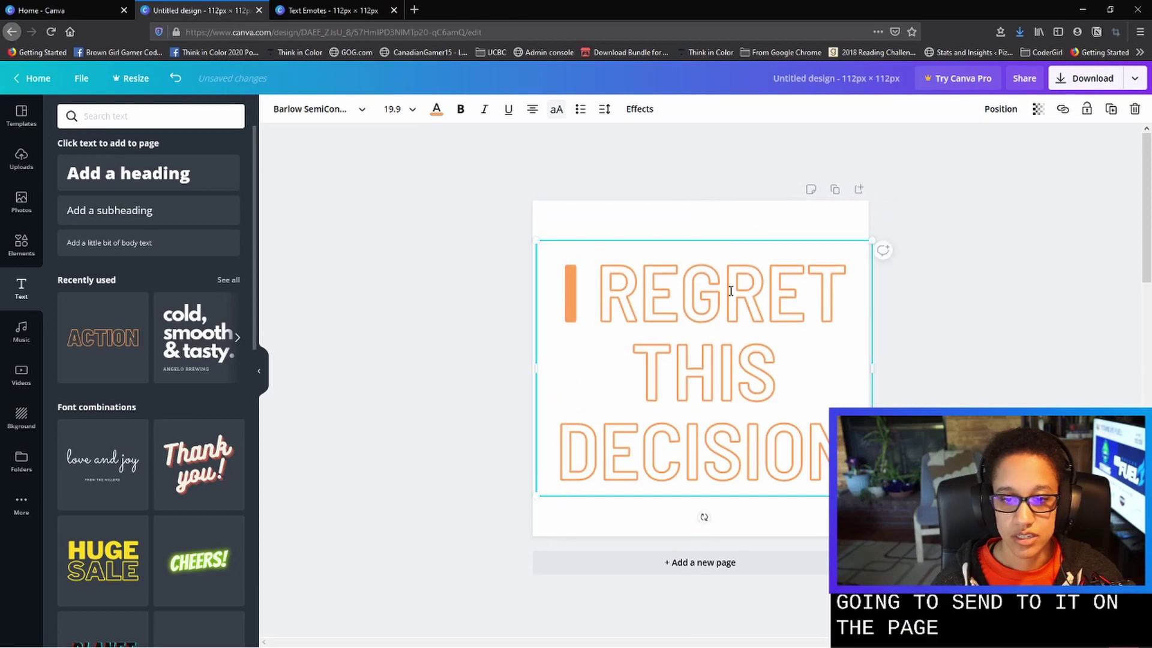
{"action": "left_click", "coordinate": [731, 319]}
{"action": "left_click", "coordinate": [705, 349]}
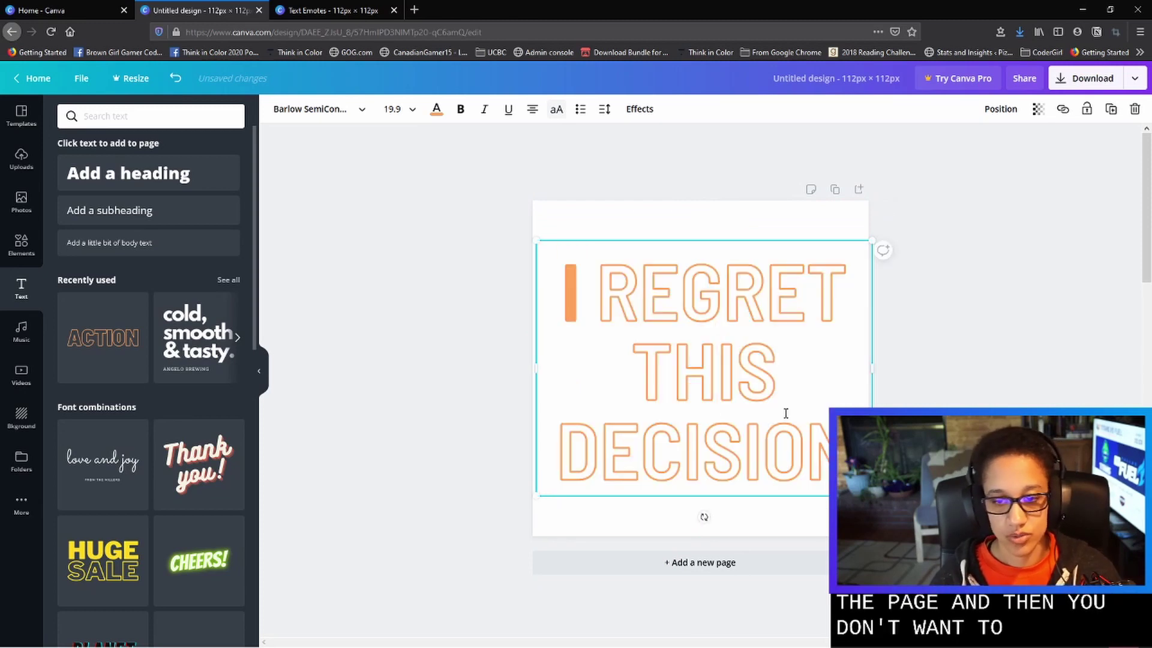
{"action": "left_click_drag", "start_coordinate": [837, 474], "coordinate": [563, 281]}
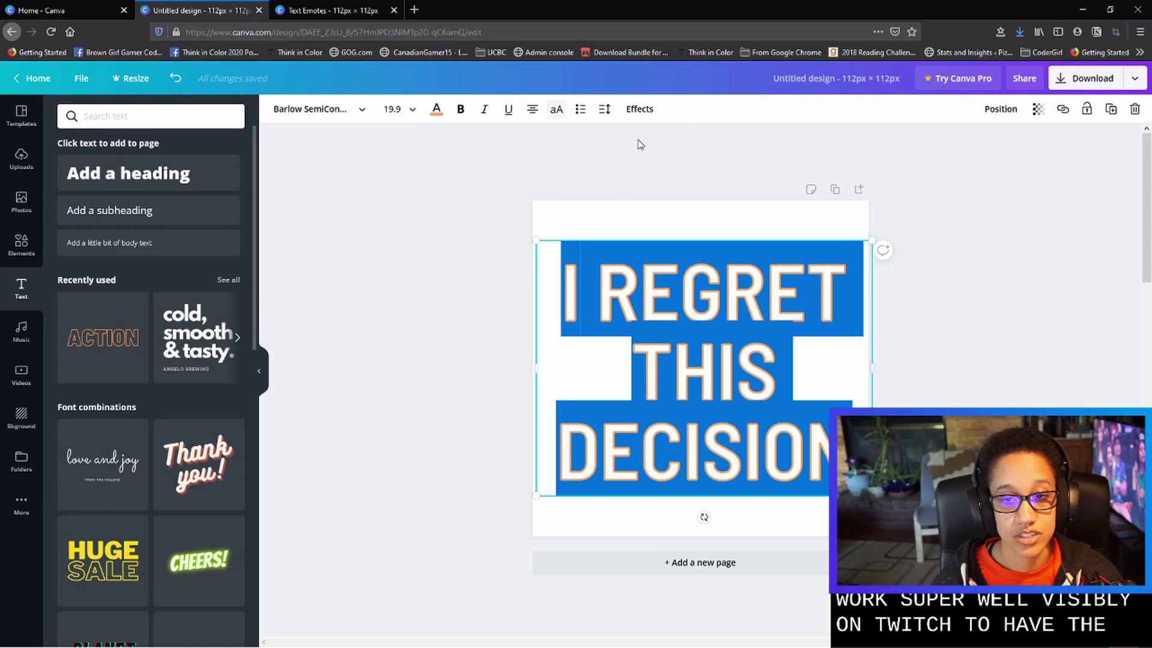
- Remove the hollow outline effect and centre the headline horizontally on the page
{"action": "left_click", "coordinate": [640, 109]}
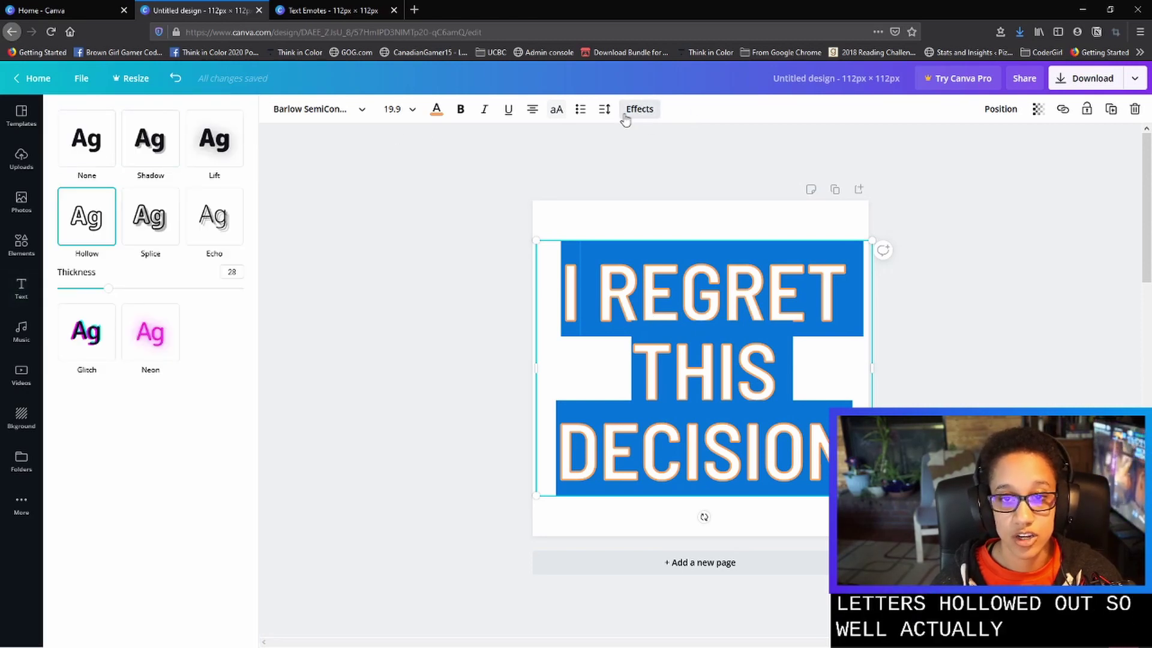
{"action": "left_click", "coordinate": [99, 159]}
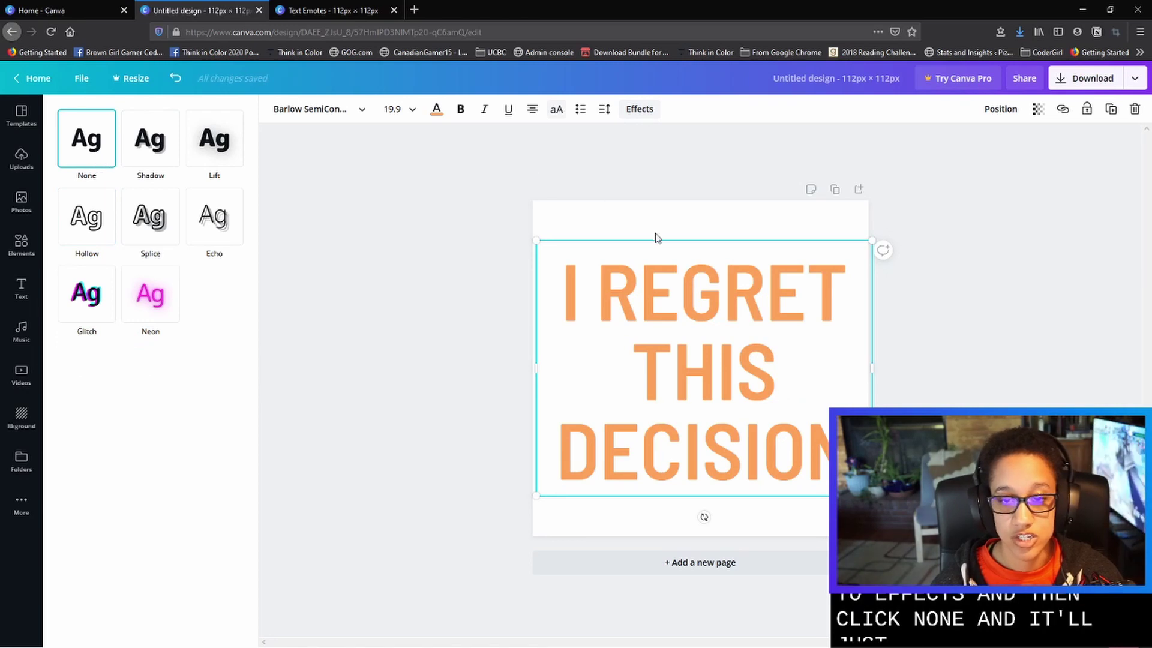
{"action": "left_click_drag", "start_coordinate": [728, 239], "coordinate": [724, 240]}
- Make all of the headline text solid purple
{"action": "left_click", "coordinate": [726, 391]}
{"action": "triple_click", "coordinate": [741, 358]}
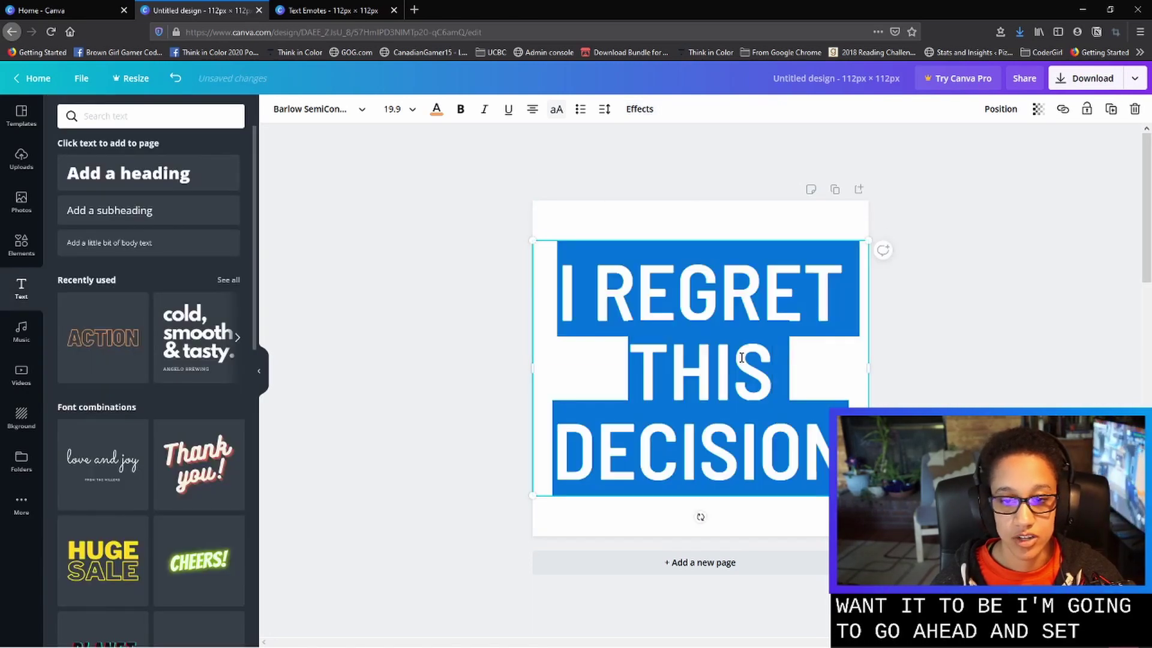
{"action": "left_click", "coordinate": [437, 110]}
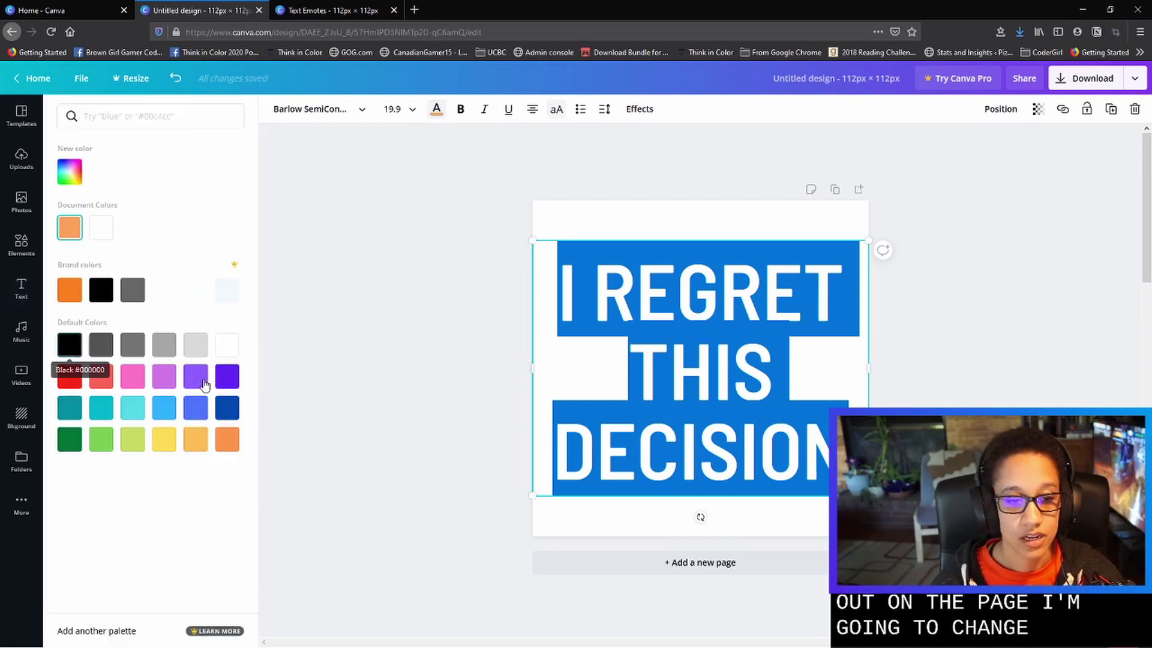
{"action": "left_click", "coordinate": [225, 377]}
{"action": "left_click", "coordinate": [380, 352]}
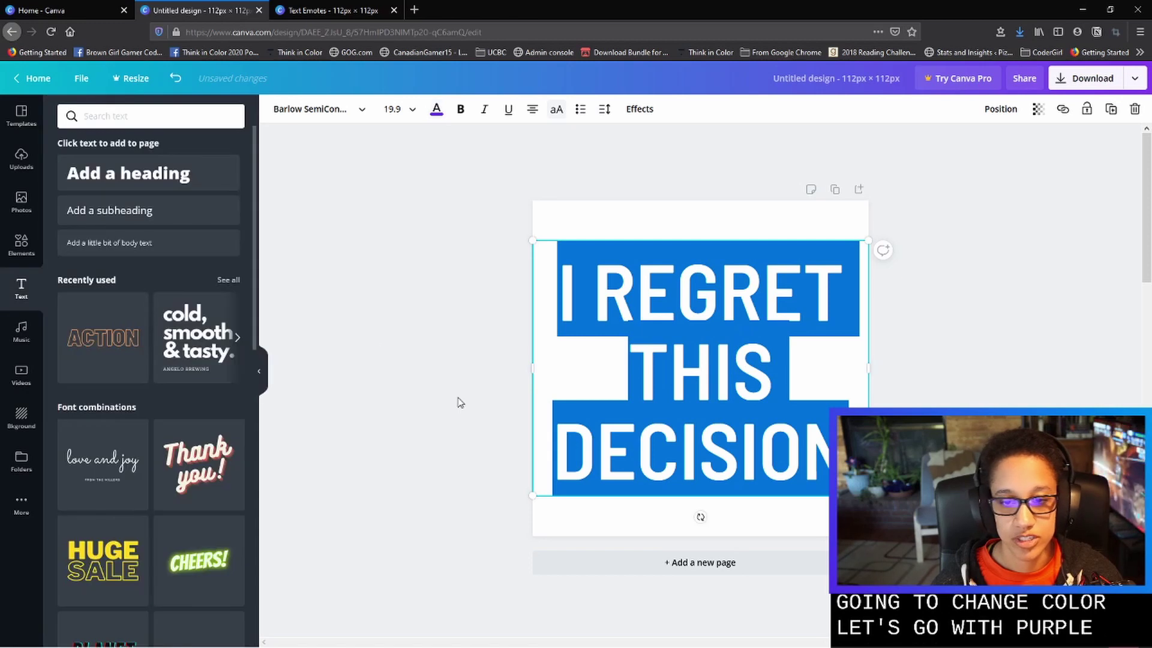
{"action": "left_click", "coordinate": [450, 396]}
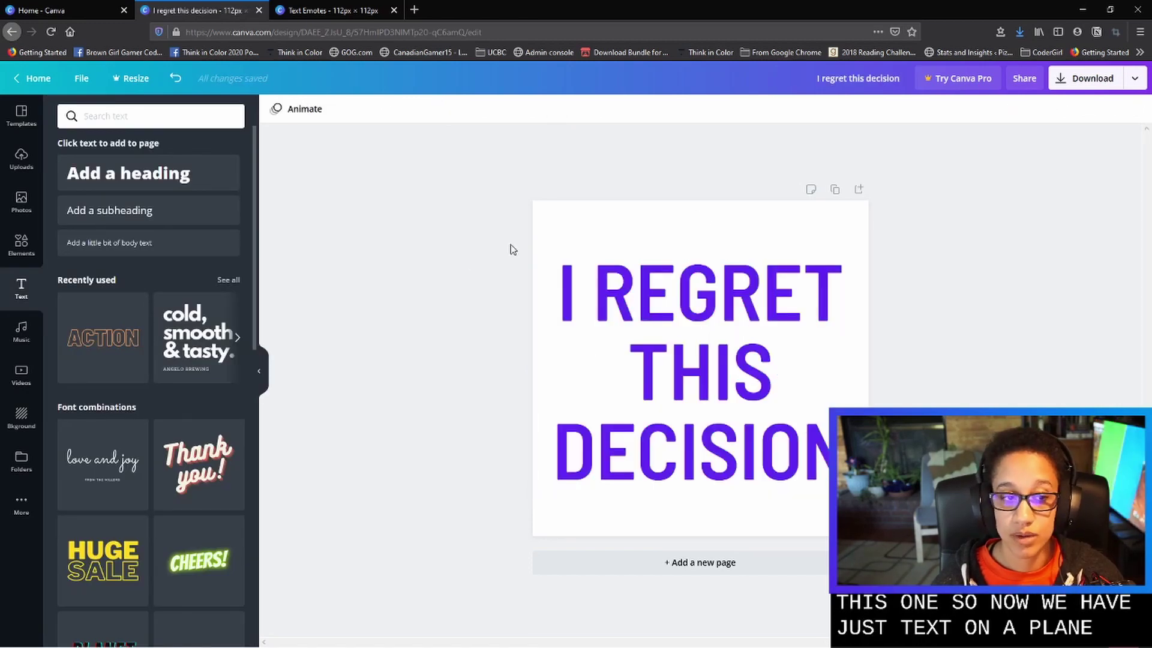
- Inspect the snacks emote's background image in the Text Emotes design for reference
{"action": "left_click", "coordinate": [364, 16]}
{"action": "scroll", "coordinate": [422, 327], "scroll_direction": "down", "scroll_amount": 8}
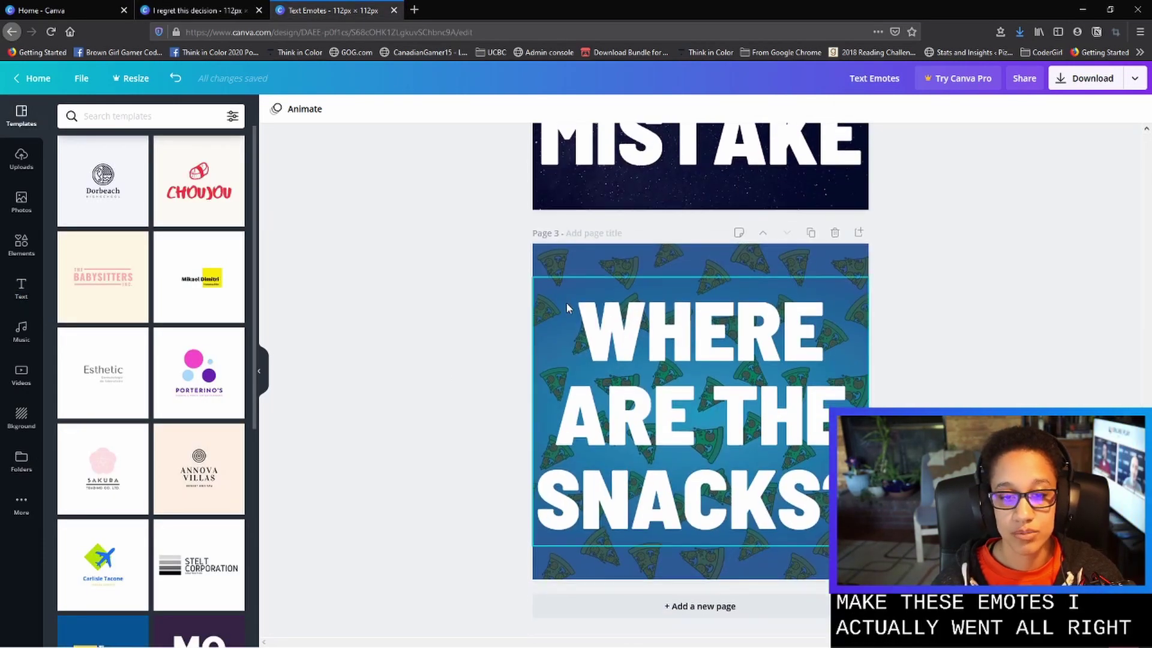
{"action": "left_click", "coordinate": [561, 271]}
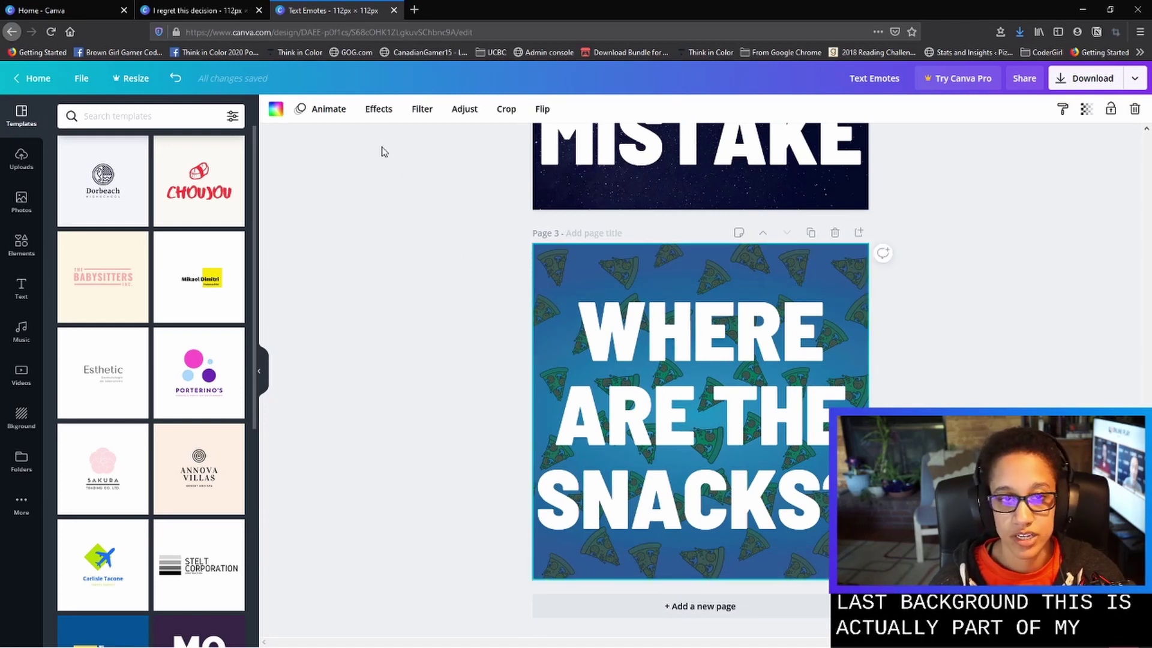
{"action": "key", "text": "ctrl+shift+Tab"}
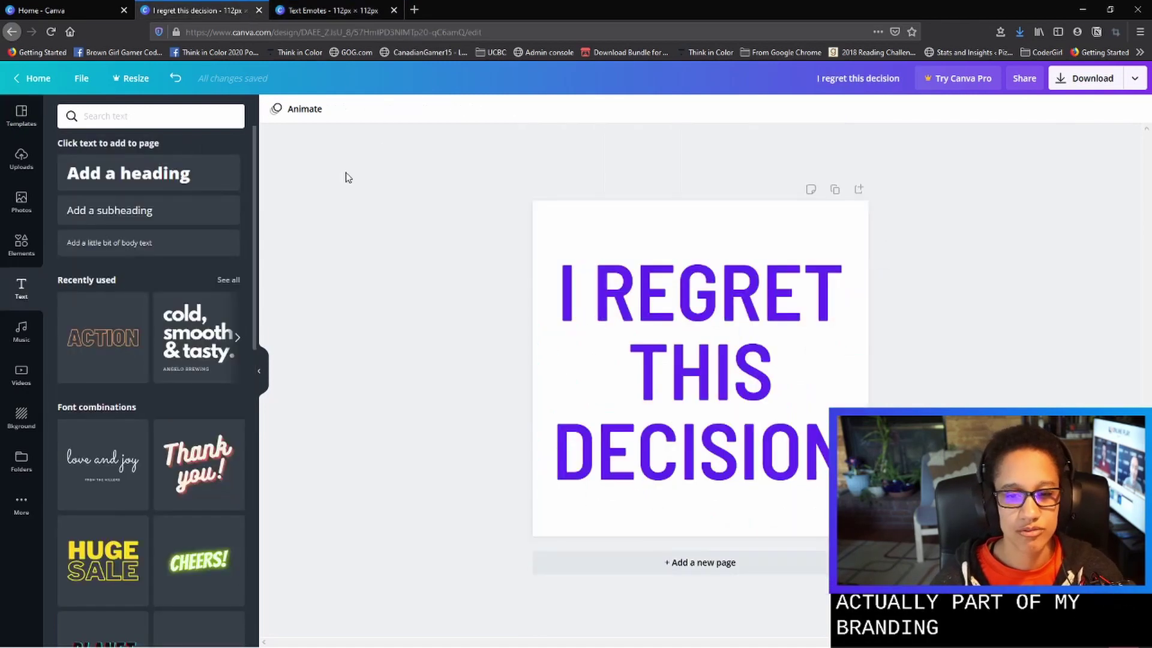
- Try teal and grey page backgrounds, then set the misty road photo as background
{"action": "left_click", "coordinate": [31, 424]}
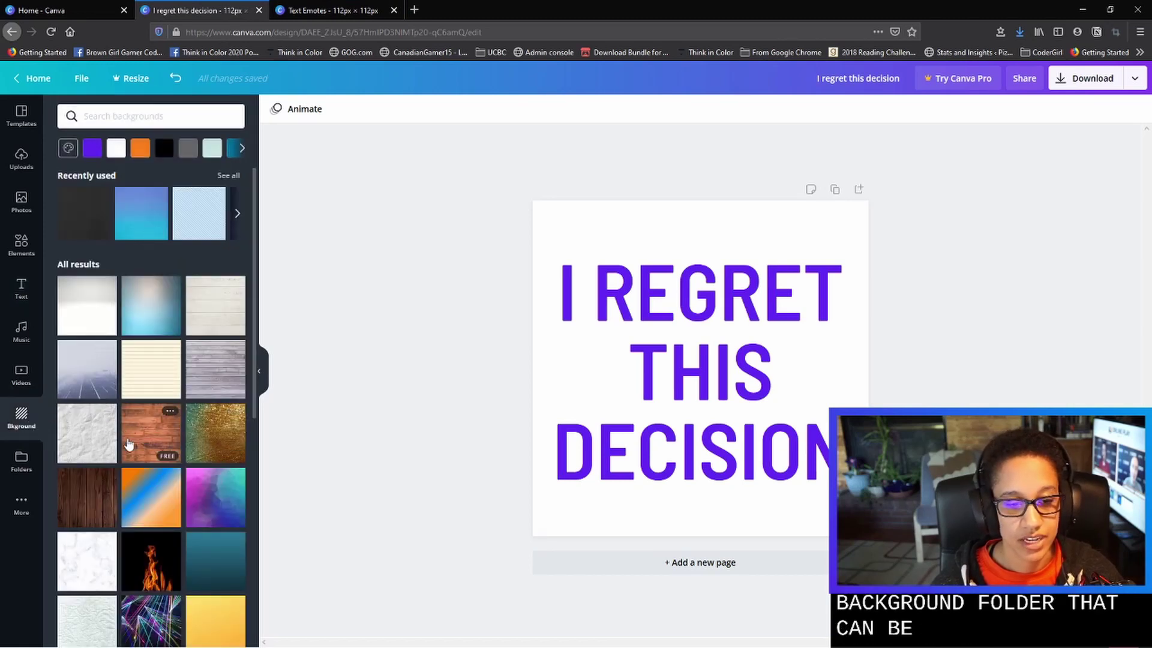
{"action": "scroll", "coordinate": [215, 499], "scroll_direction": "down", "scroll_amount": 2}
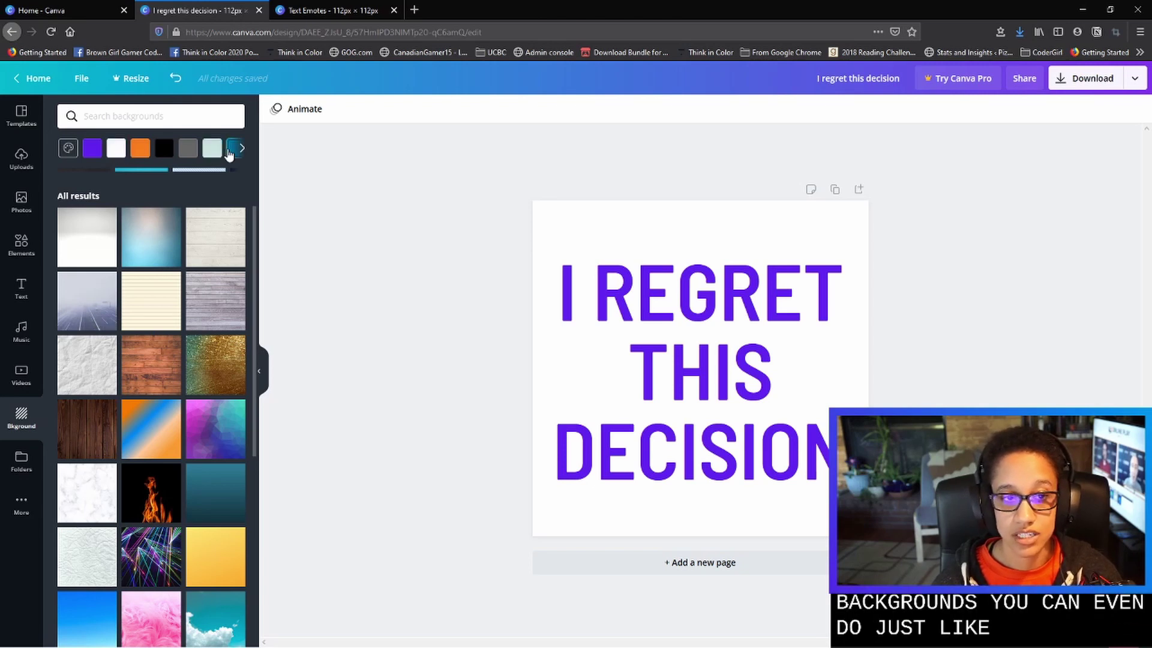
{"action": "left_click", "coordinate": [228, 154]}
{"action": "left_click", "coordinate": [116, 148]}
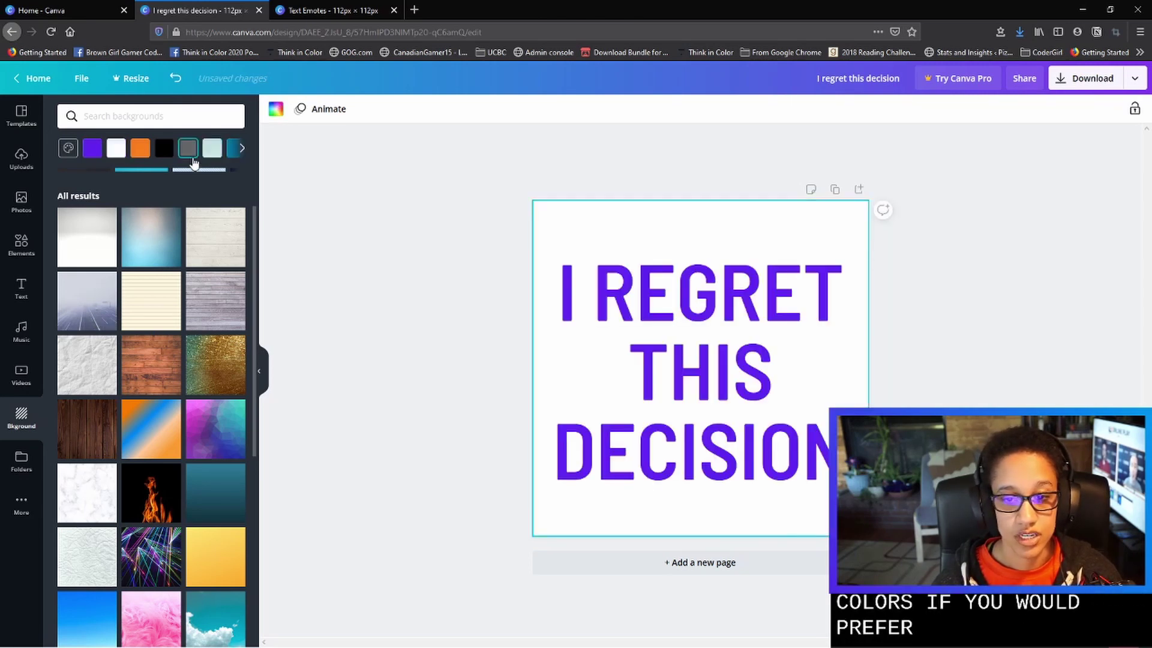
{"action": "left_click", "coordinate": [183, 153]}
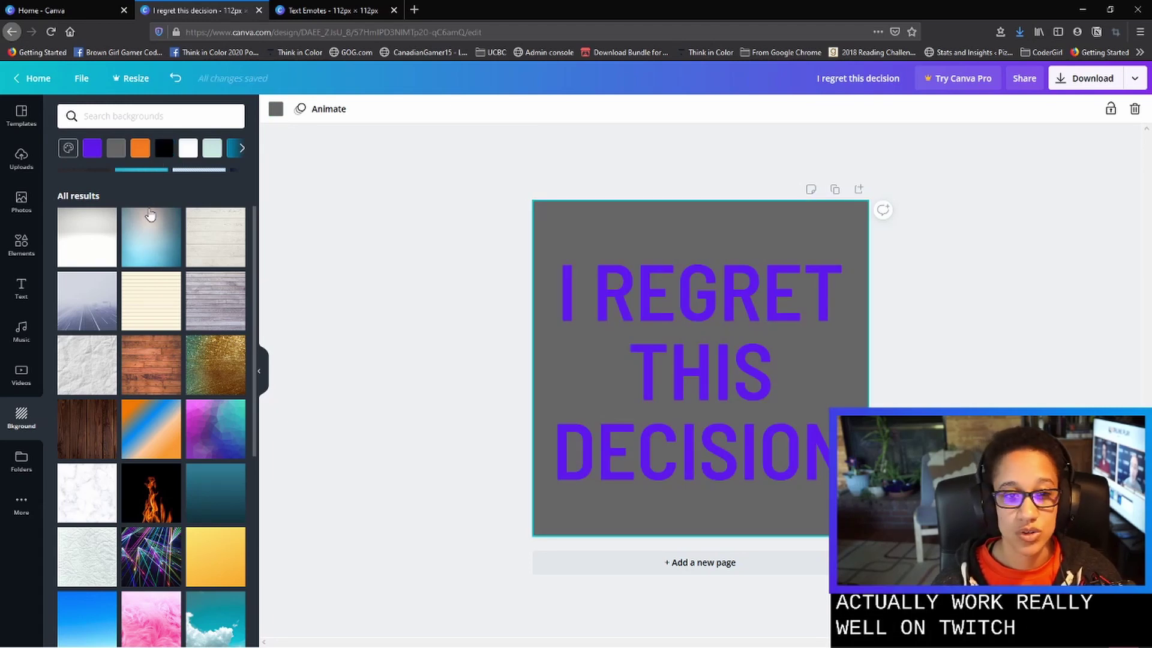
{"action": "left_click", "coordinate": [712, 368]}
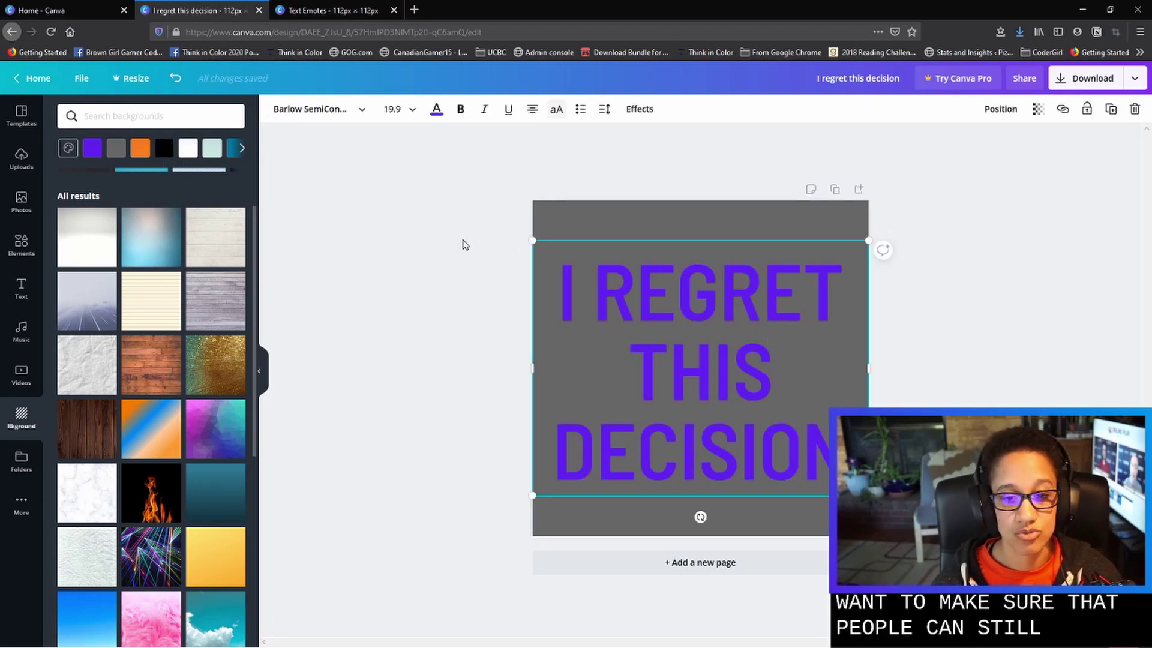
{"action": "left_click", "coordinate": [79, 323]}
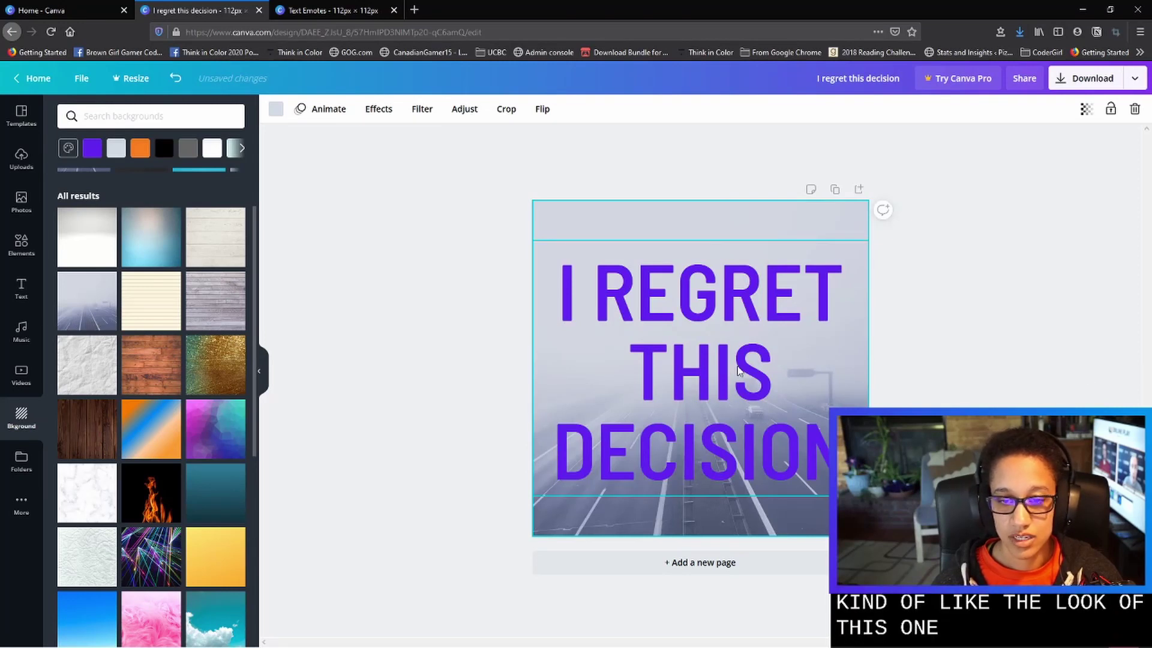
{"action": "left_click", "coordinate": [780, 339]}
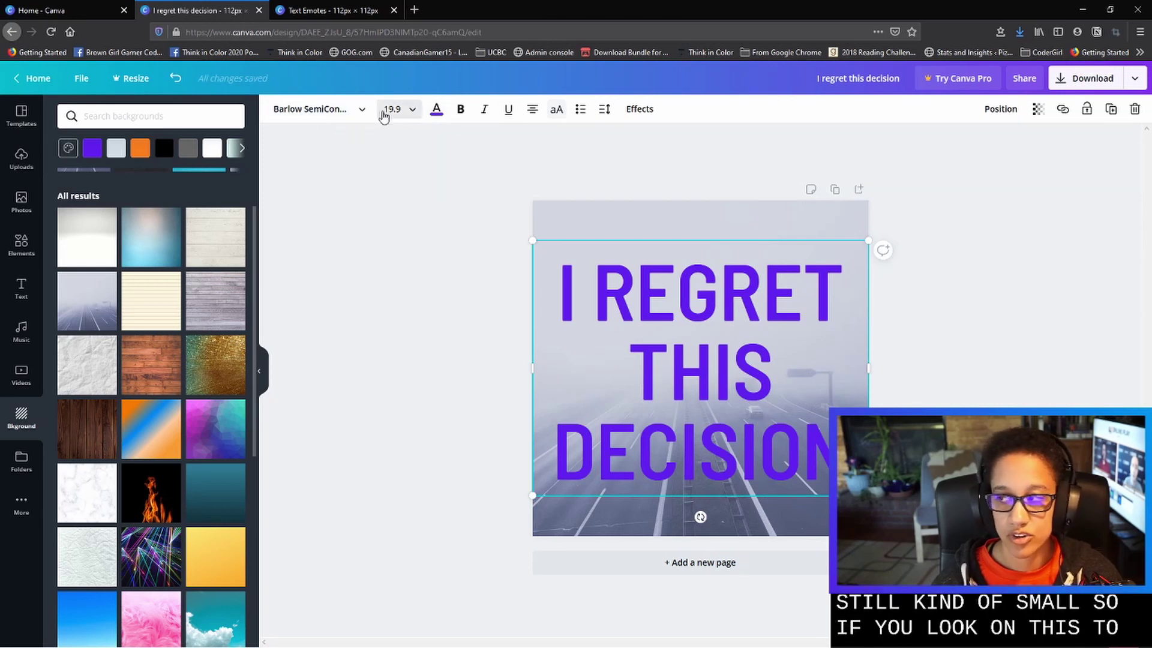
- Set the headline font size to 22
{"action": "left_click", "coordinate": [410, 113]}
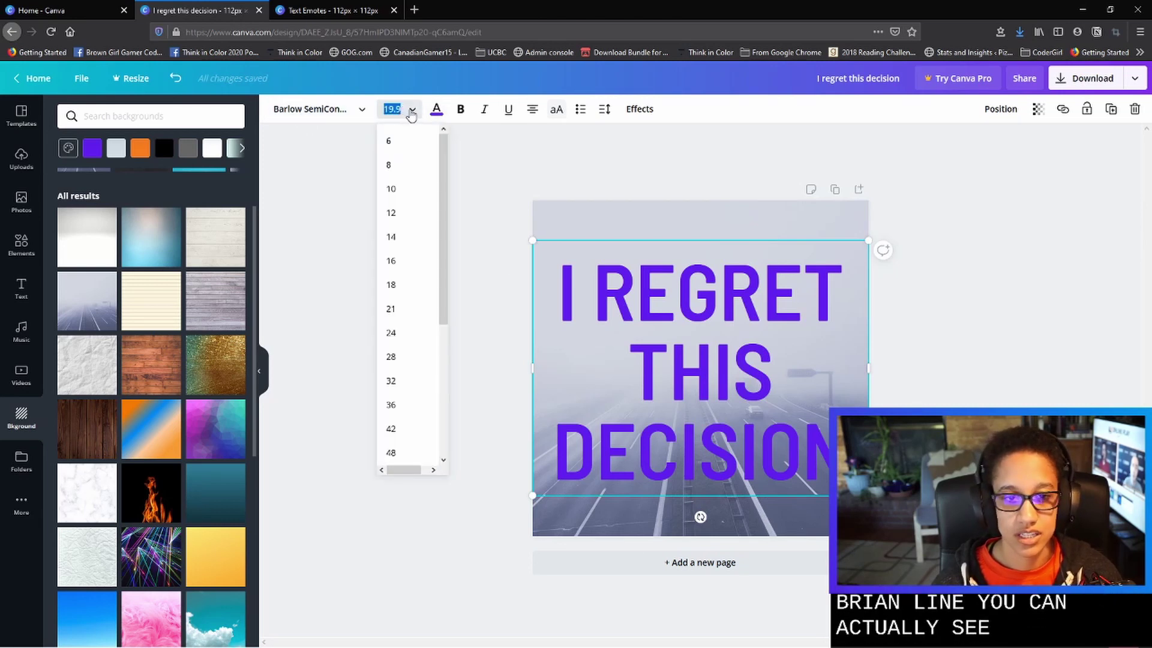
{"action": "left_click", "coordinate": [407, 311]}
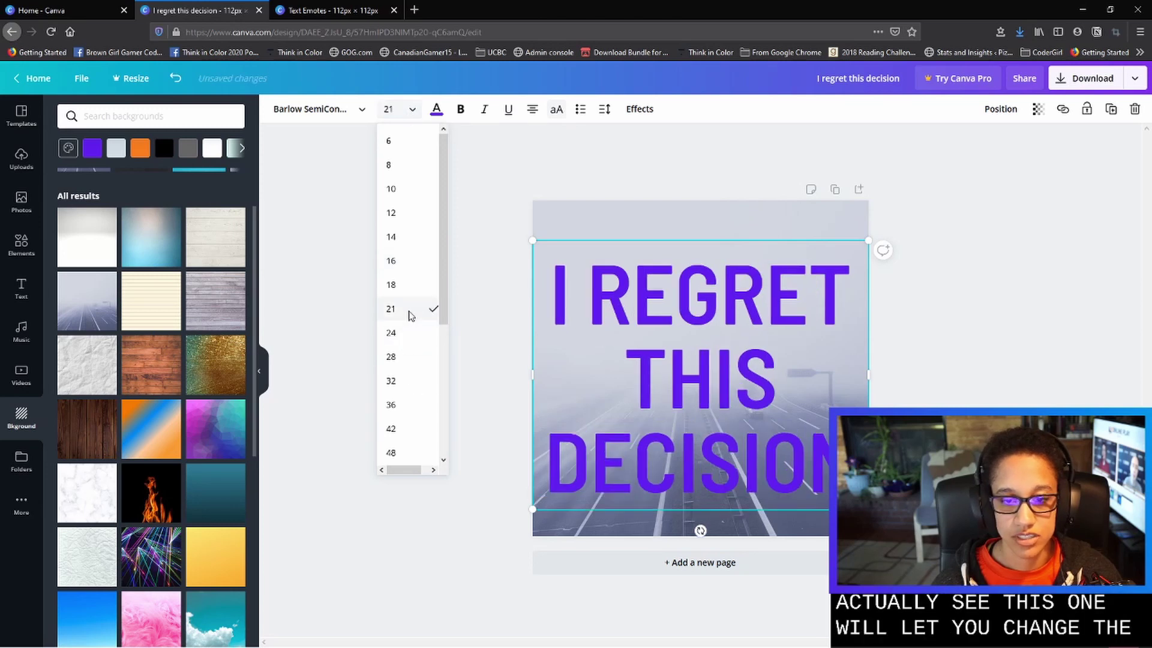
{"action": "left_click", "coordinate": [391, 108]}
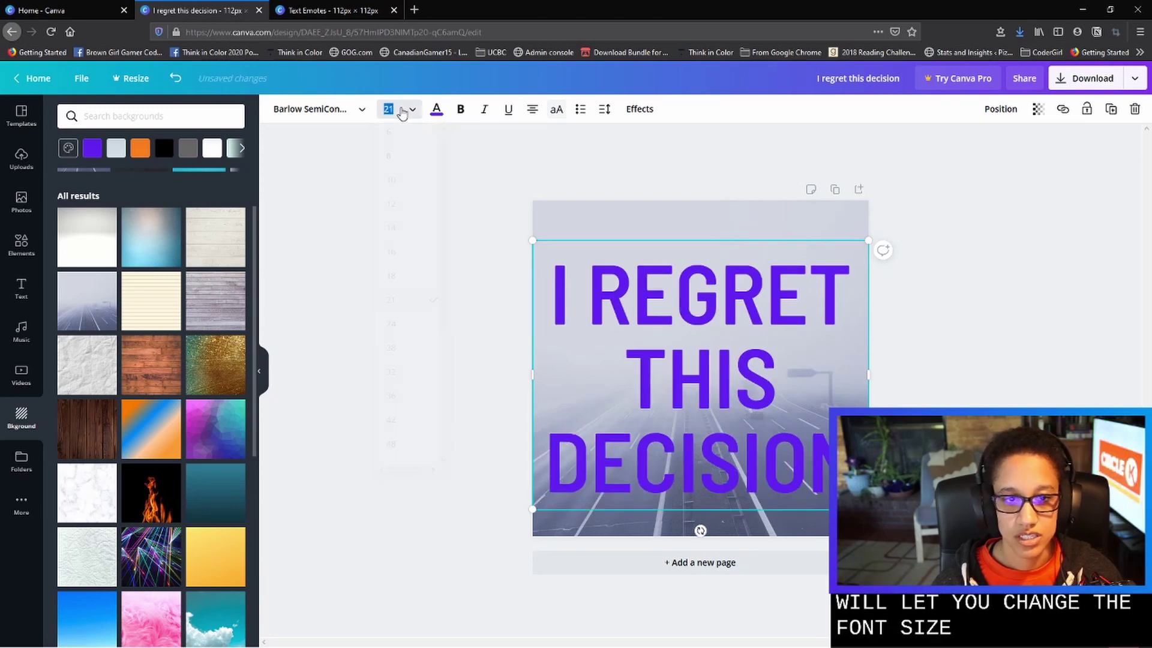
{"action": "left_click", "coordinate": [391, 108]}
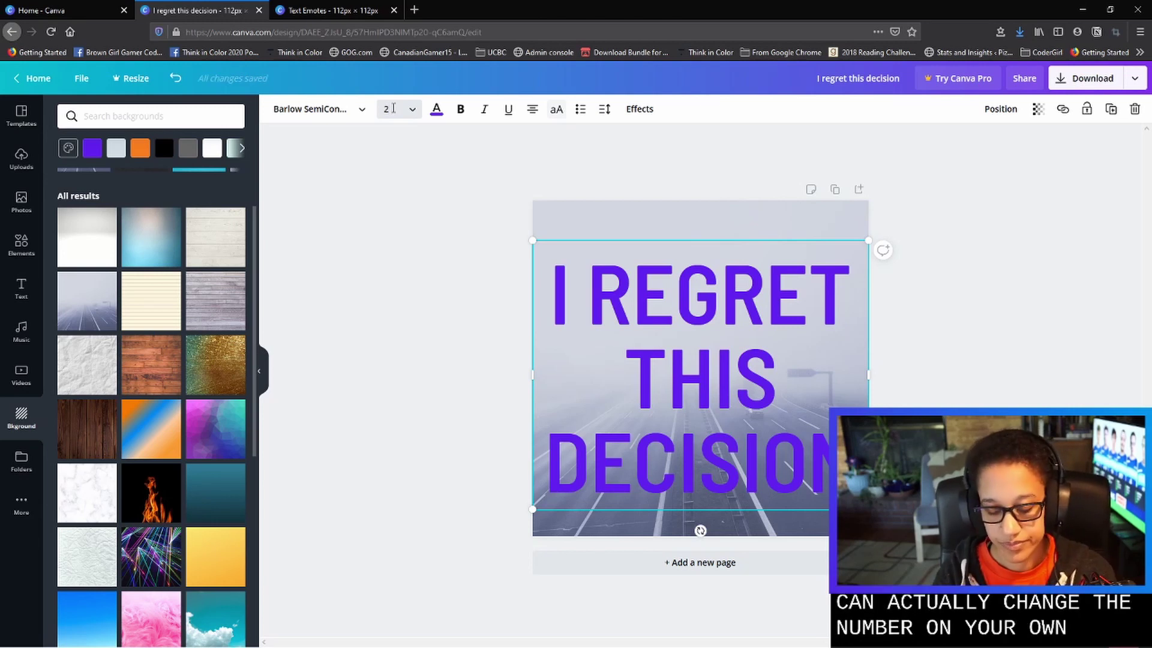
{"action": "key", "text": "Return"}
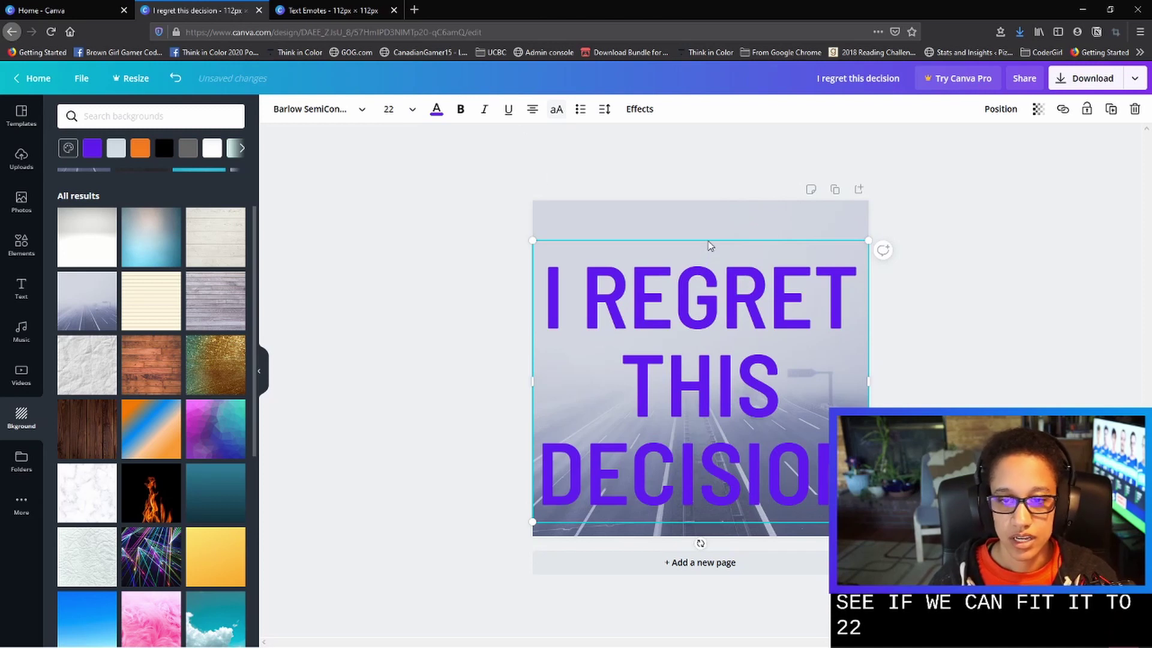
- Drag the headline up so it sits centred vertically on the page
{"action": "left_click", "coordinate": [472, 270]}
{"action": "left_click", "coordinate": [665, 243]}
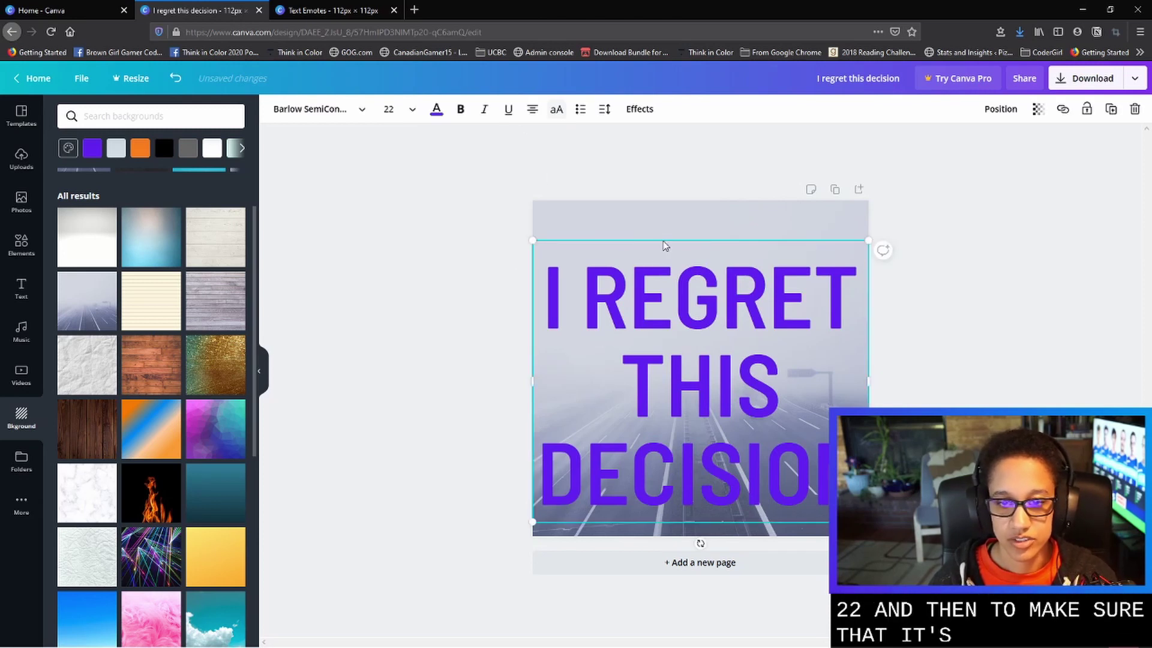
{"action": "left_click", "coordinate": [627, 294]}
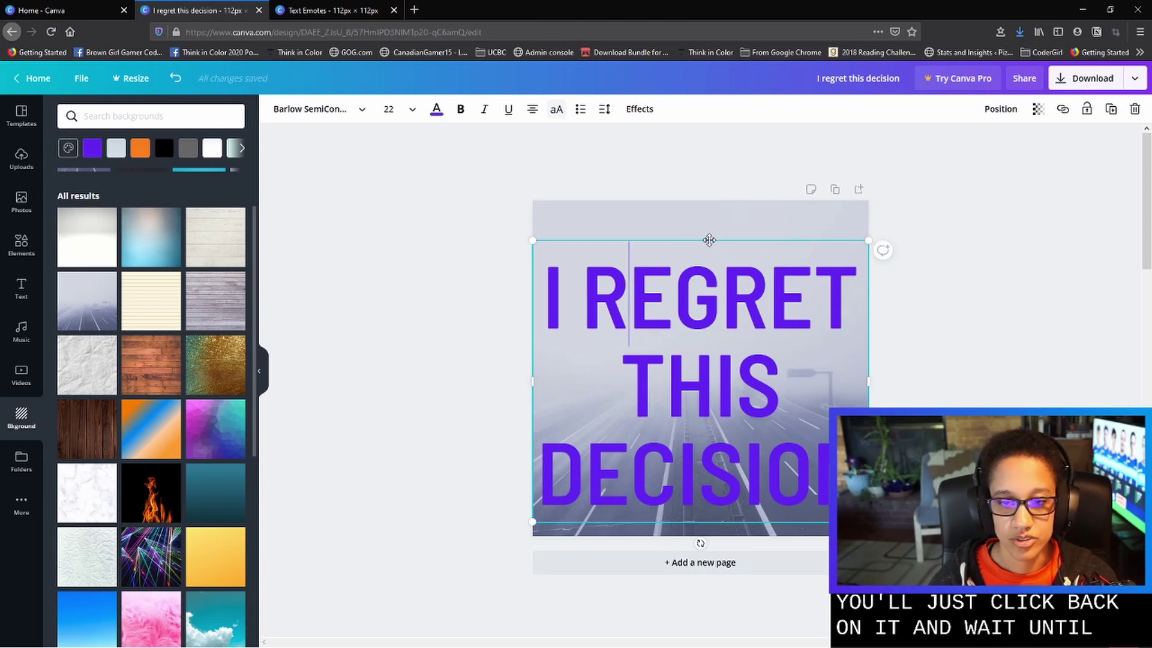
{"action": "left_click_drag", "start_coordinate": [709, 240], "coordinate": [711, 225]}
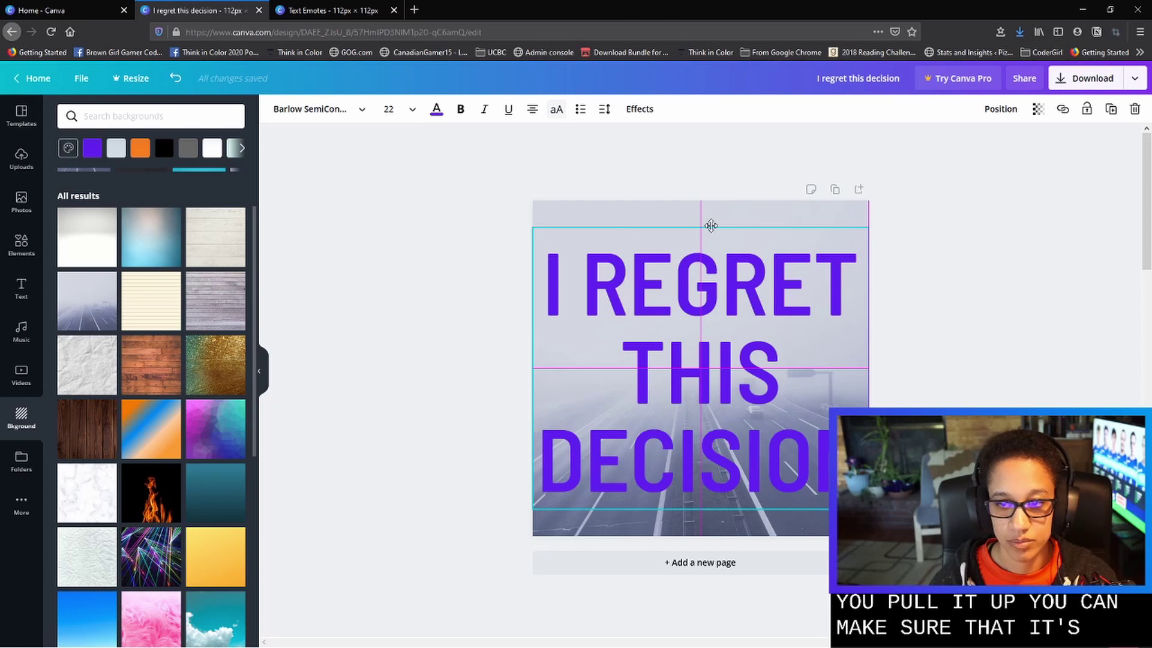
{"action": "left_click", "coordinate": [1106, 377]}
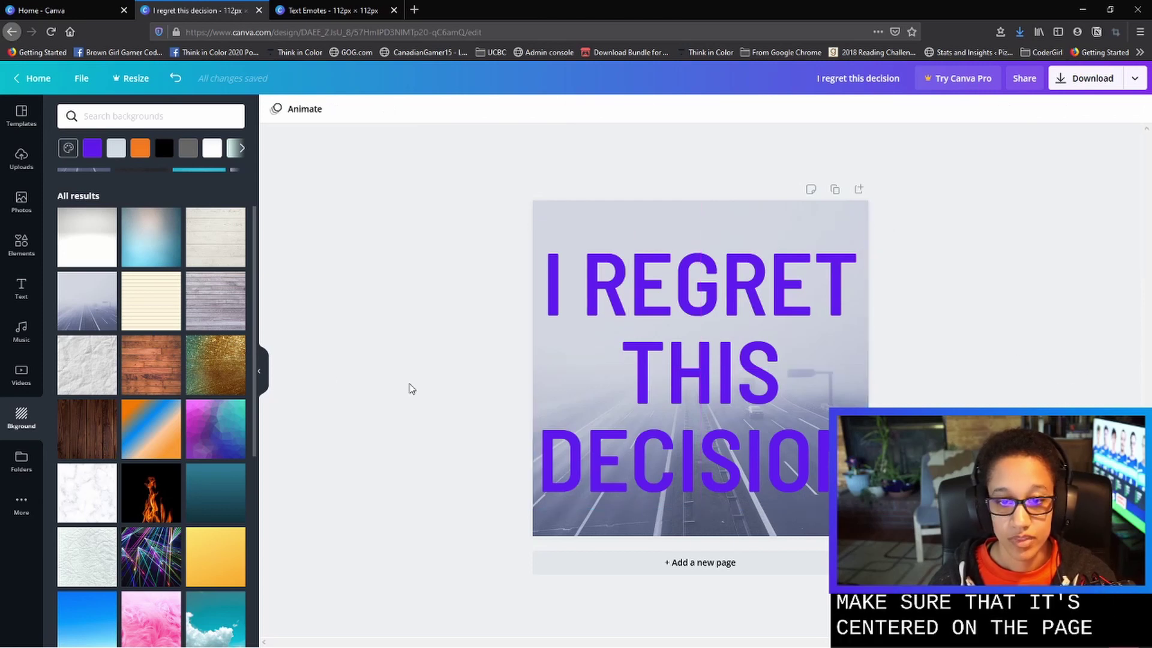
- Apply the blue gradient texture from the background grid behind the headline
{"action": "scroll", "coordinate": [143, 442], "scroll_direction": "down", "scroll_amount": 3}
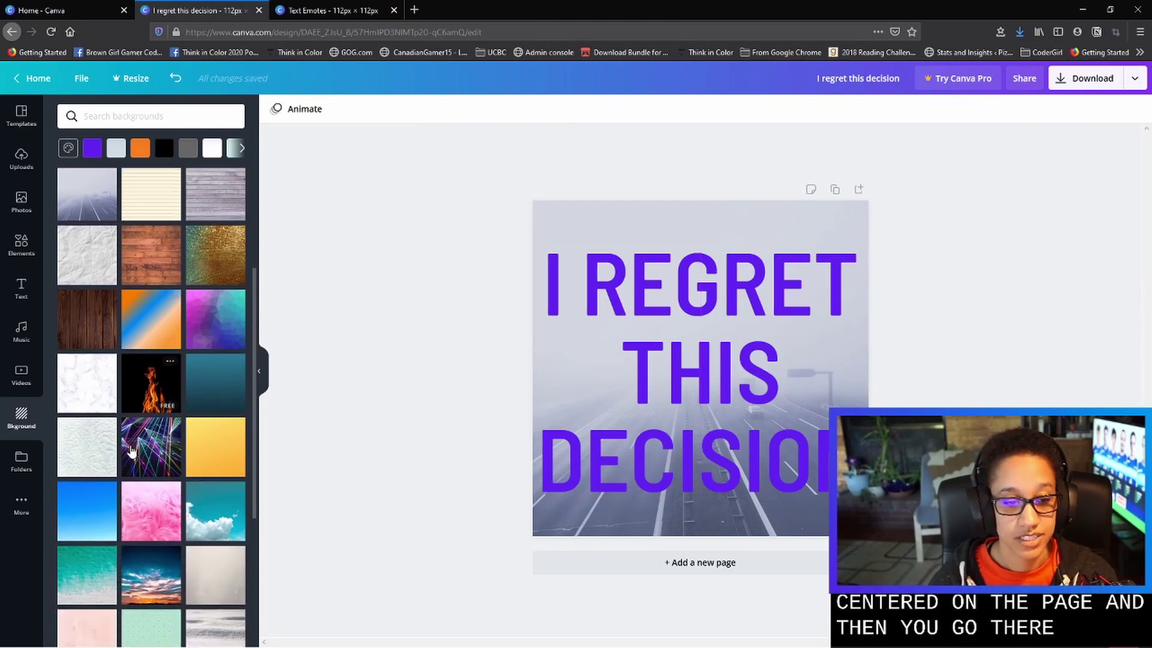
{"action": "scroll", "coordinate": [144, 443], "scroll_direction": "down", "scroll_amount": 1}
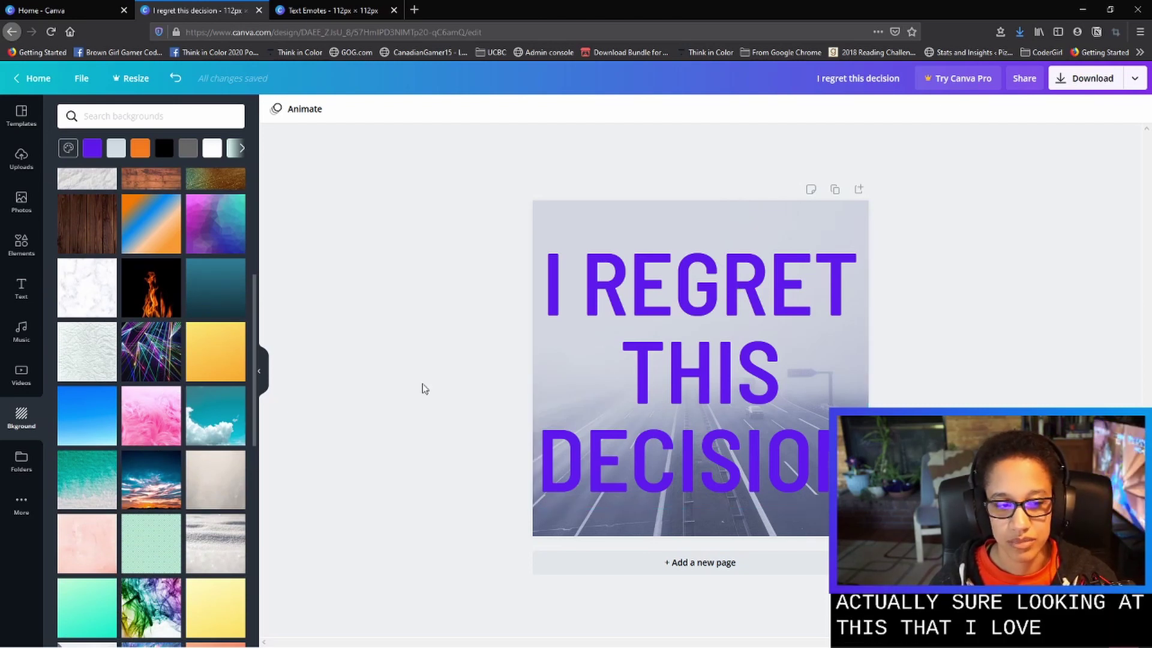
{"action": "scroll", "coordinate": [153, 492], "scroll_direction": "down", "scroll_amount": 4}
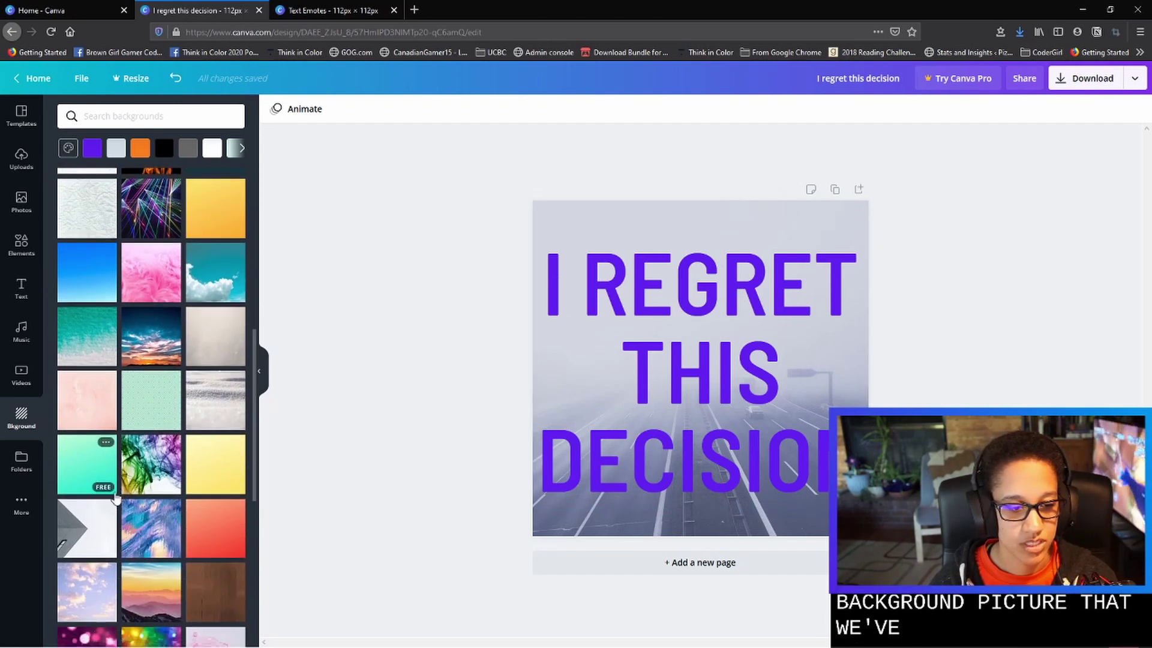
{"action": "scroll", "coordinate": [154, 492], "scroll_direction": "down", "scroll_amount": 4}
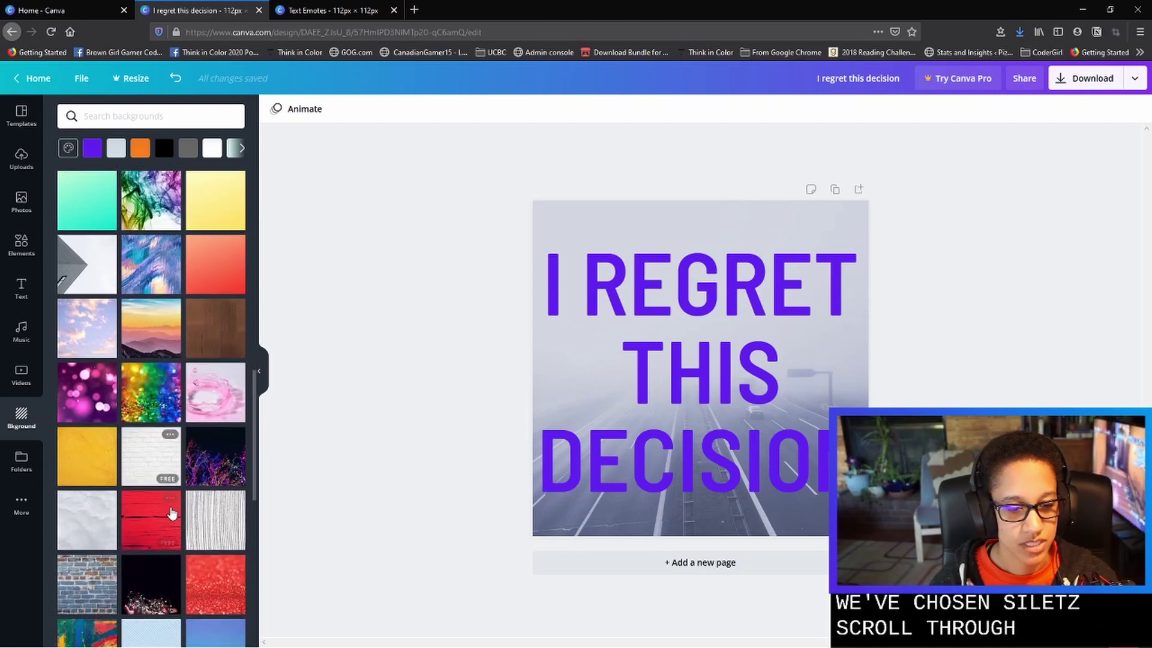
{"action": "scroll", "coordinate": [171, 512], "scroll_direction": "down", "scroll_amount": 3}
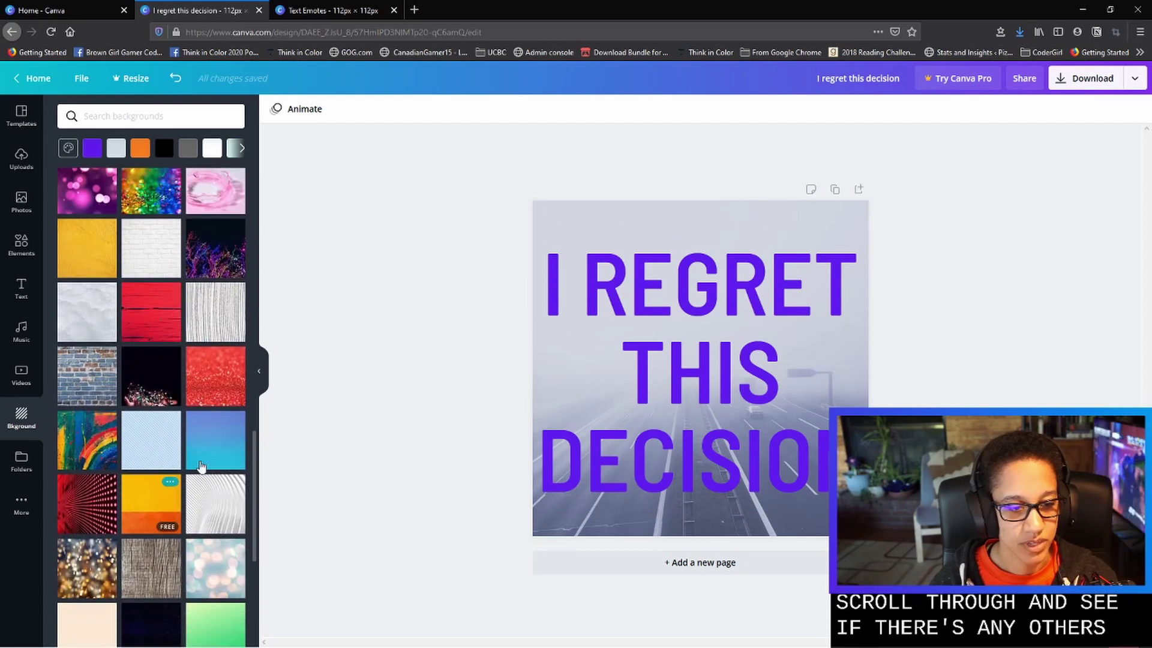
{"action": "left_click", "coordinate": [215, 448]}
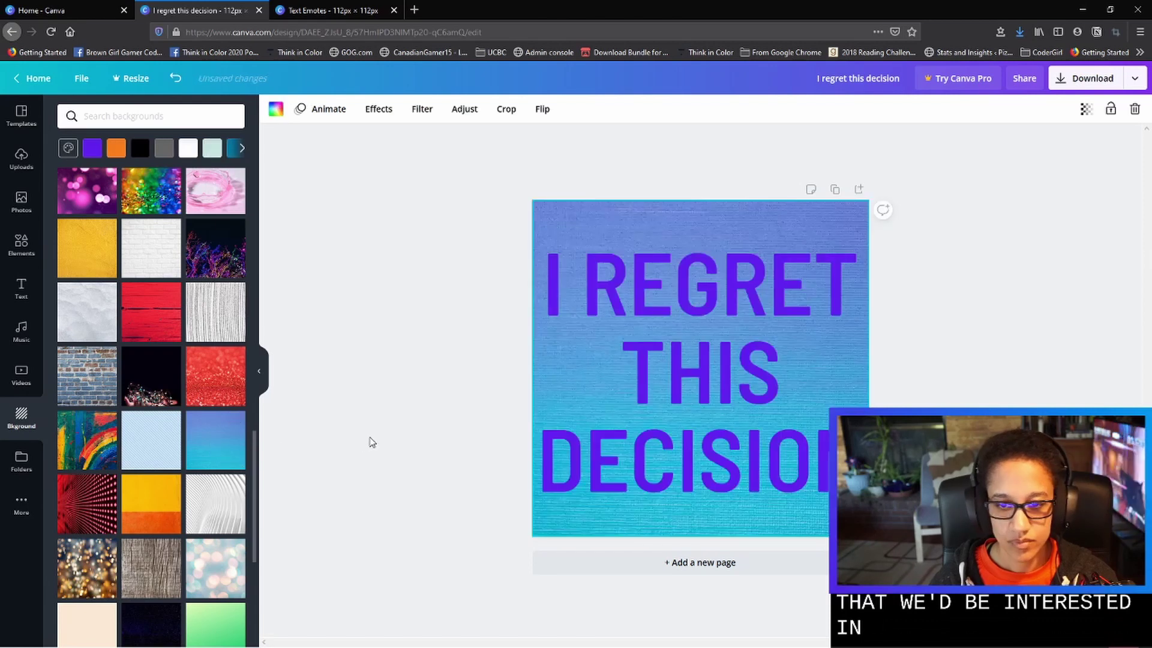
{"action": "left_click", "coordinate": [726, 365]}
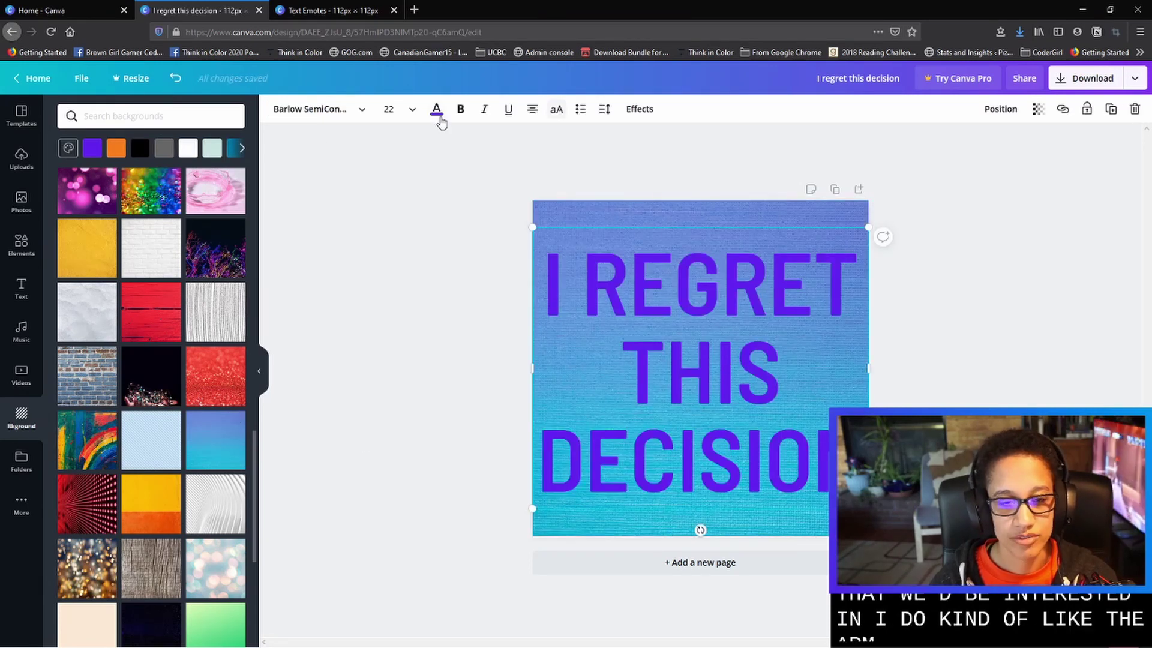
- Change the headline text colour to black
{"action": "left_click", "coordinate": [437, 110]}
{"action": "left_click", "coordinate": [81, 353]}
{"action": "key", "text": "Escape"}
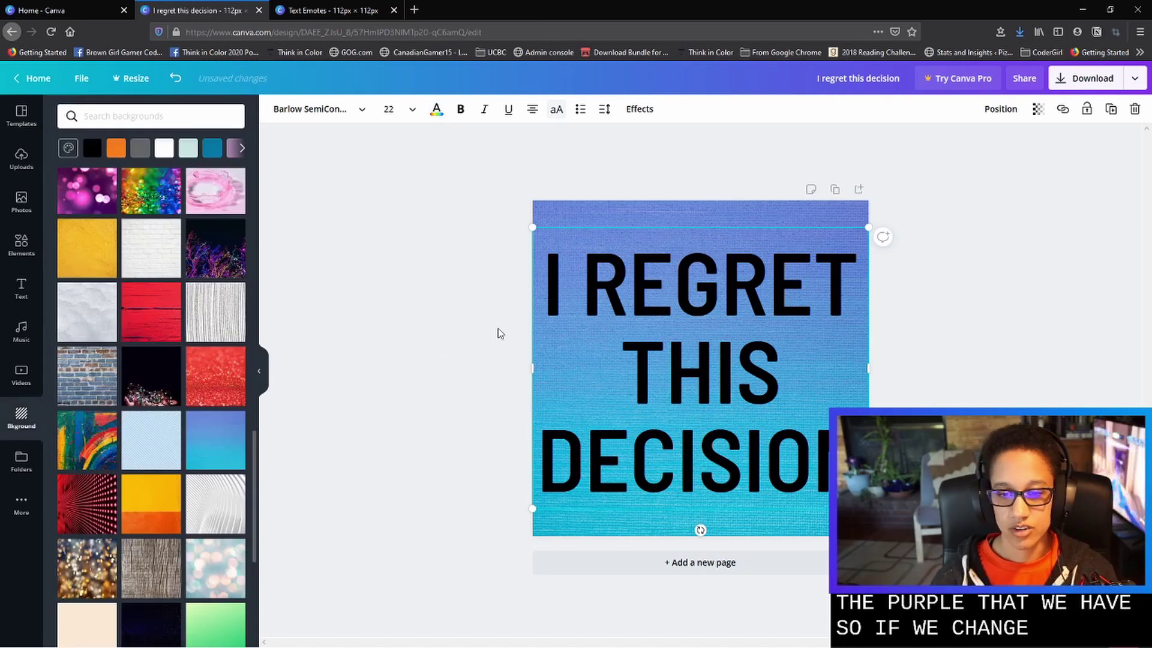
{"action": "left_click", "coordinate": [461, 332]}
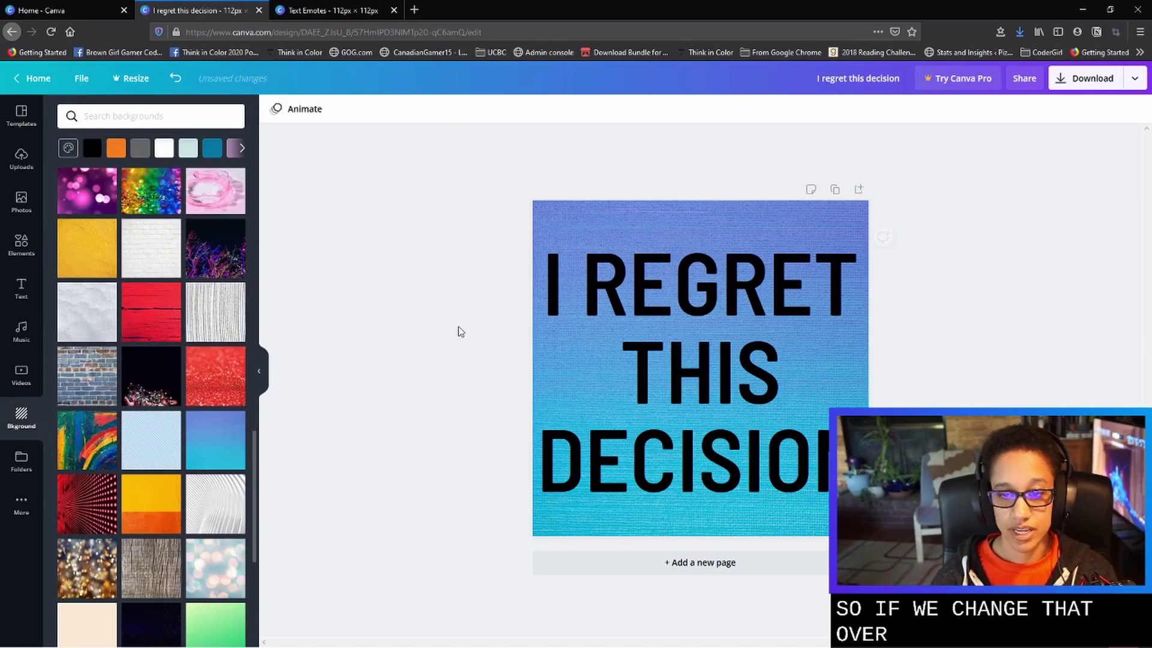
- Insert 'DEEPLY' before REGRET so it reads 'I DEEPLY REGRET THIS DECISION'
{"action": "left_click", "coordinate": [587, 299]}
{"action": "left_click", "coordinate": [591, 292]}
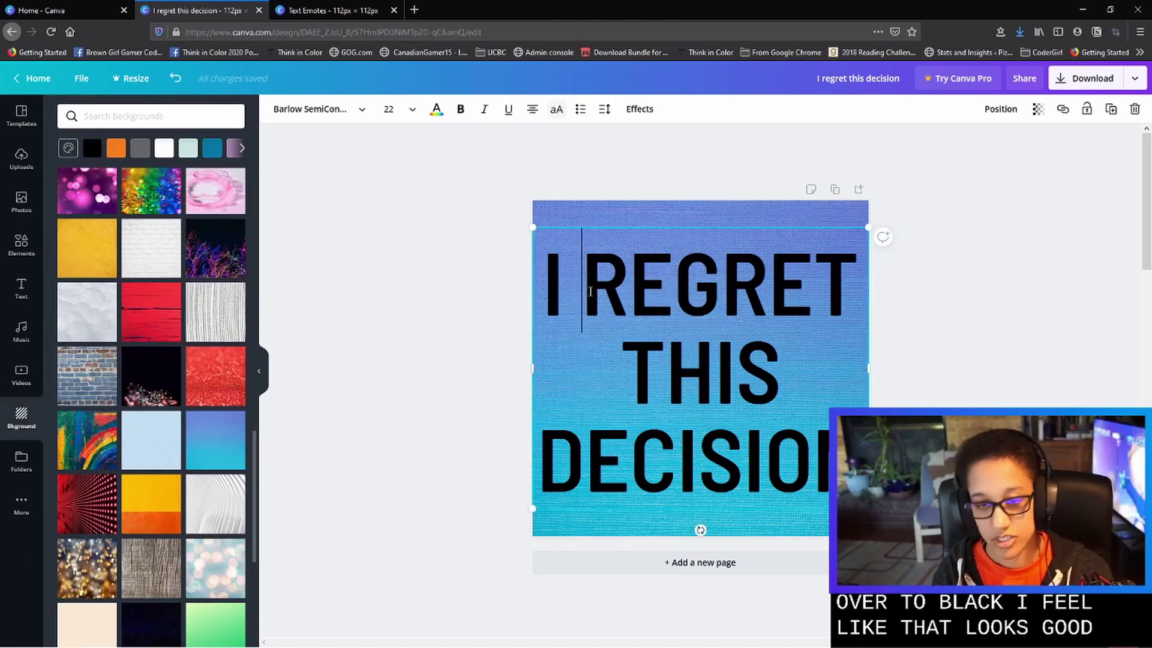
{"action": "type", "text": "DEP"}
{"action": "key", "text": "BackSpace"}
{"action": "type", "text": "EPLY"}
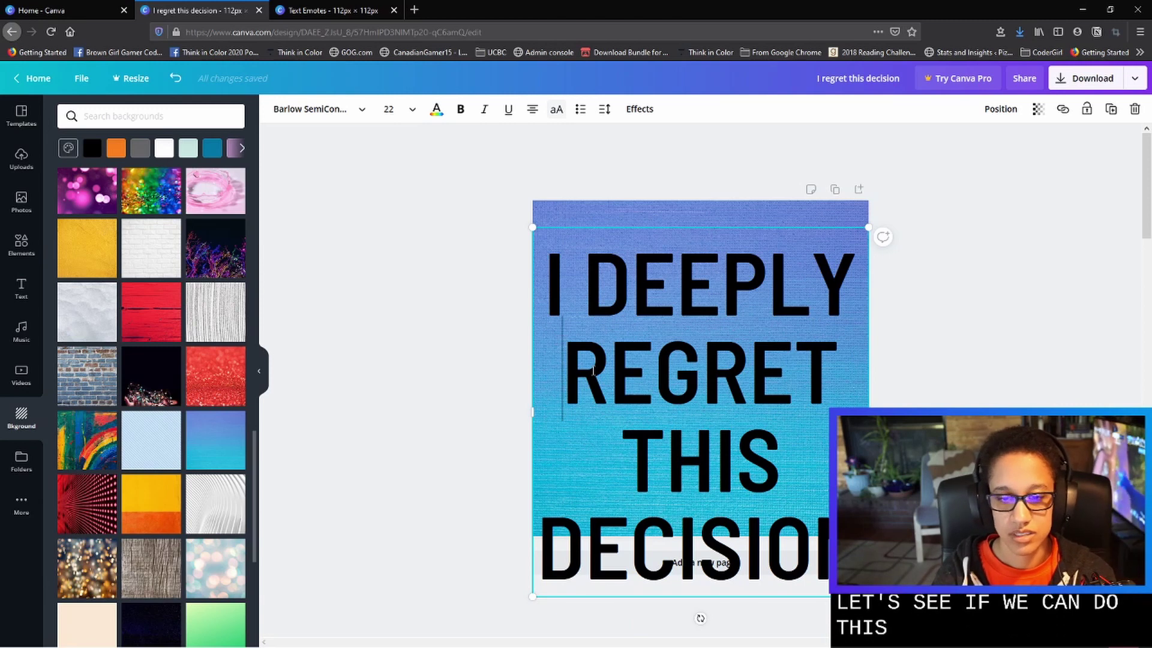
- Reduce the font size to 20.5, move the text up and widen its box to fit
{"action": "left_click", "coordinate": [404, 109]}
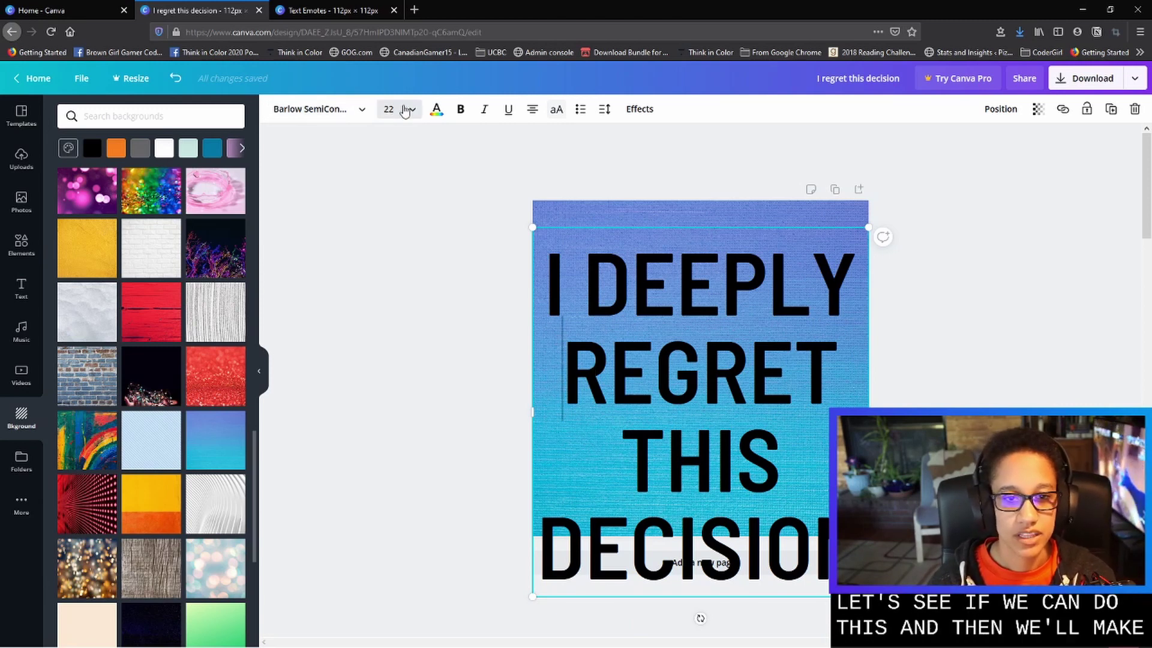
{"action": "left_click", "coordinate": [389, 310]}
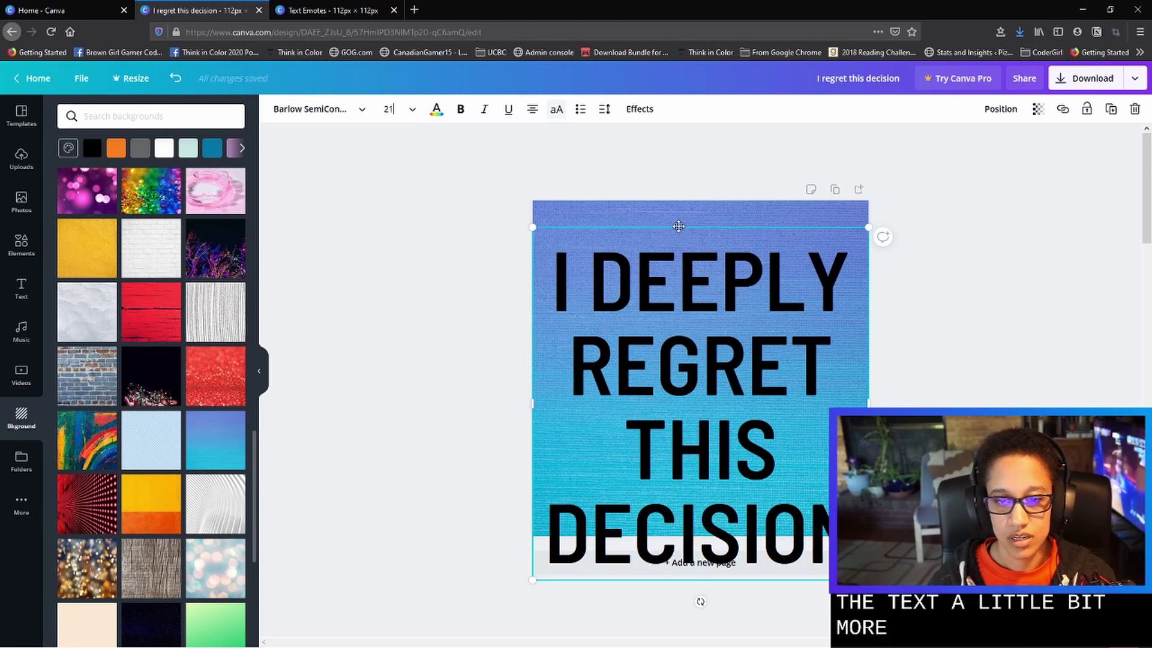
{"action": "left_click_drag", "start_coordinate": [678, 226], "coordinate": [678, 198]}
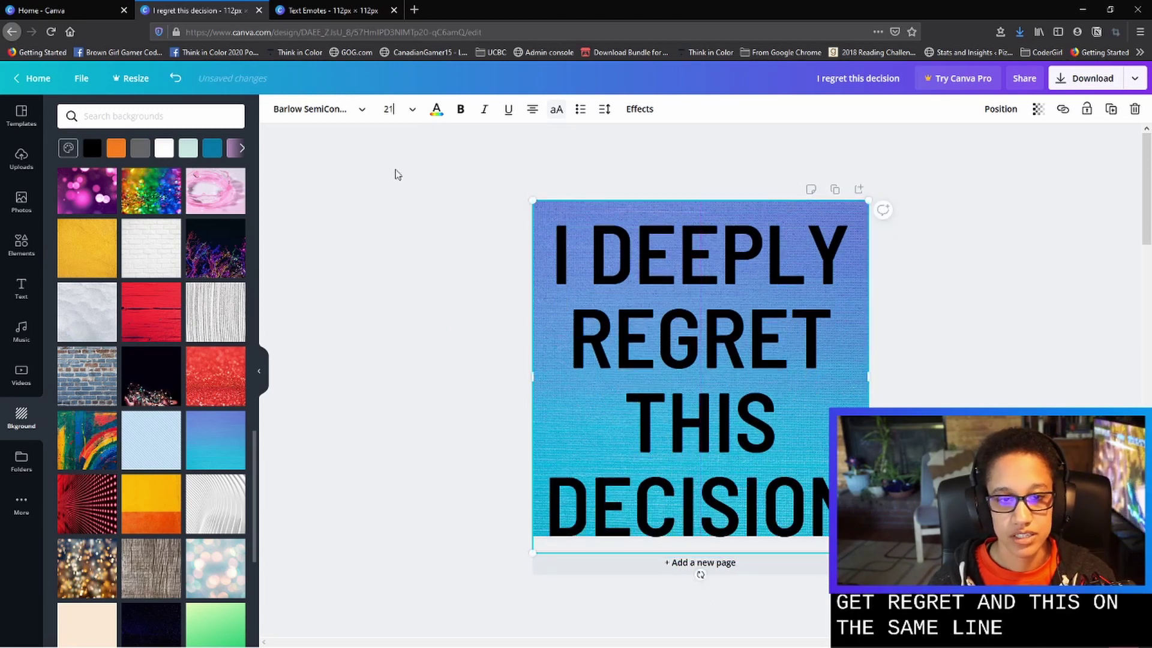
{"action": "left_click", "coordinate": [404, 112]}
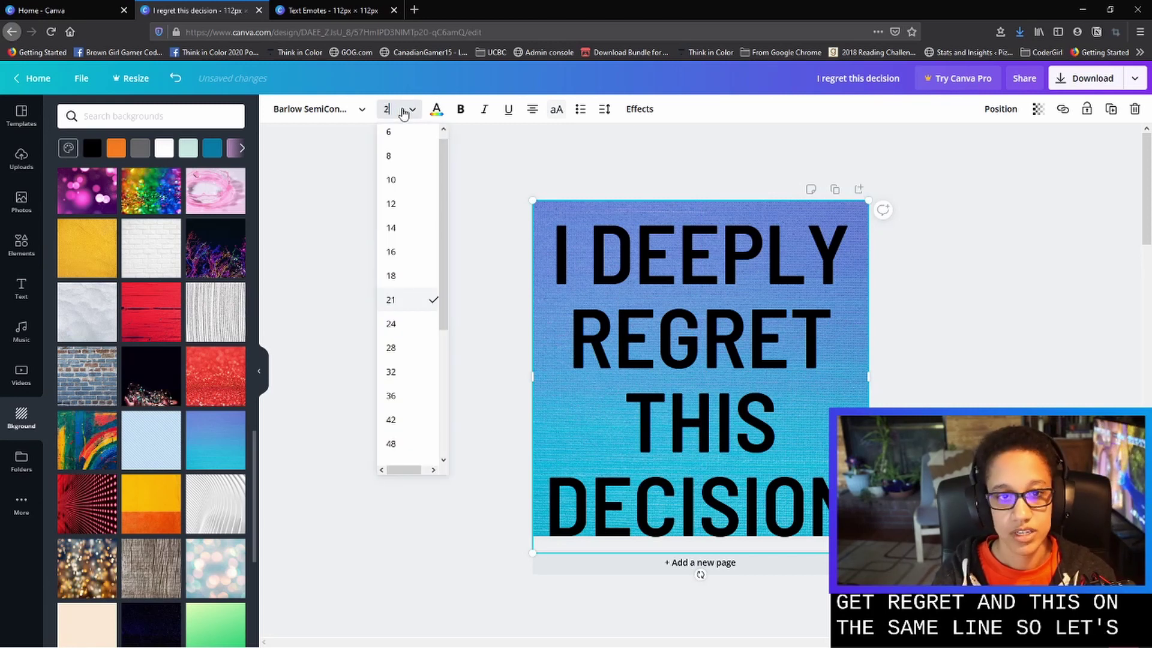
{"action": "type", "text": "20.5"}
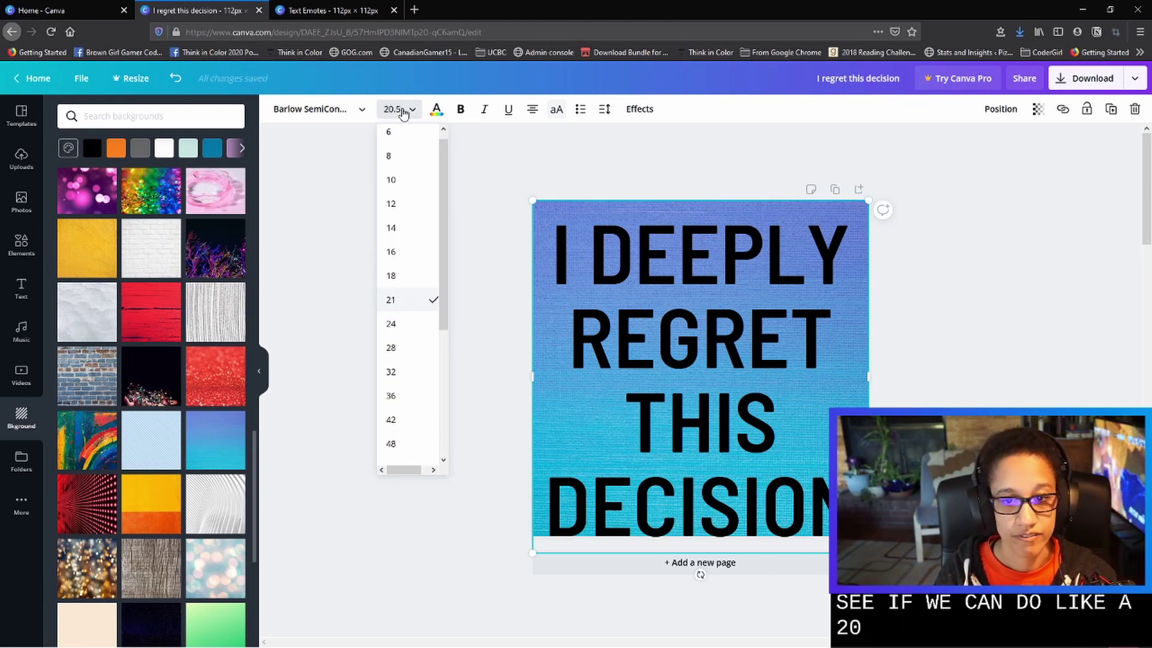
{"action": "key", "text": "Return"}
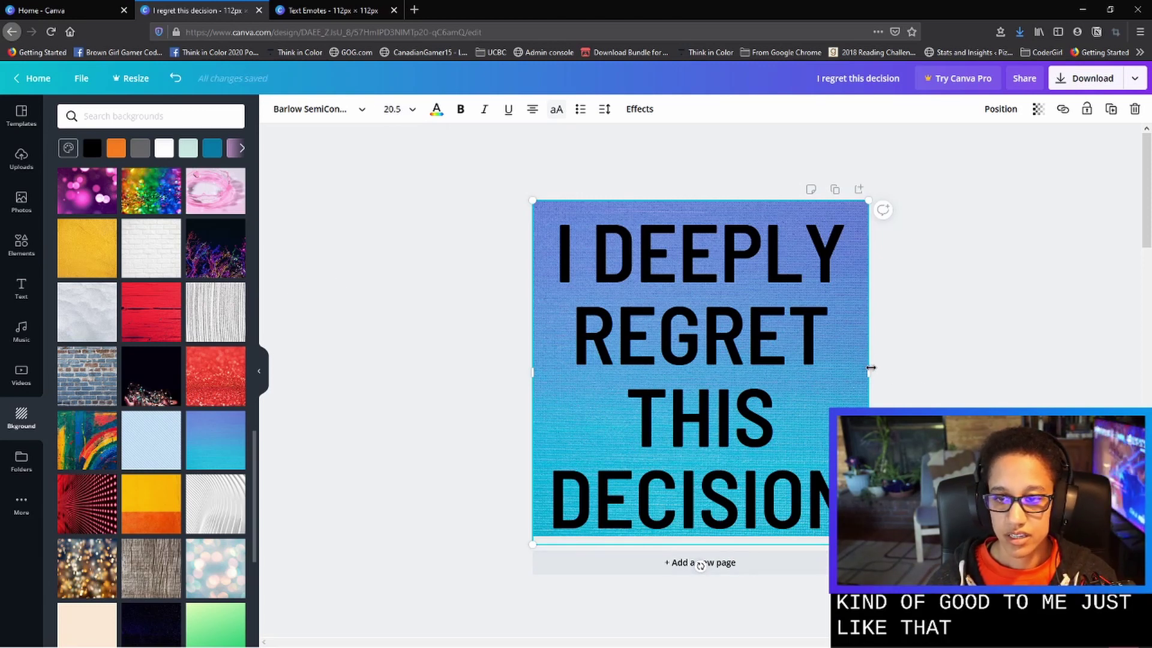
{"action": "mouse_move", "coordinate": [871, 368]}
{"action": "left_mouse_down"}
{"action": "mouse_move", "coordinate": [990, 360]}
{"action": "mouse_move", "coordinate": [864, 360]}
{"action": "left_mouse_up"}
{"action": "left_click", "coordinate": [487, 339]}
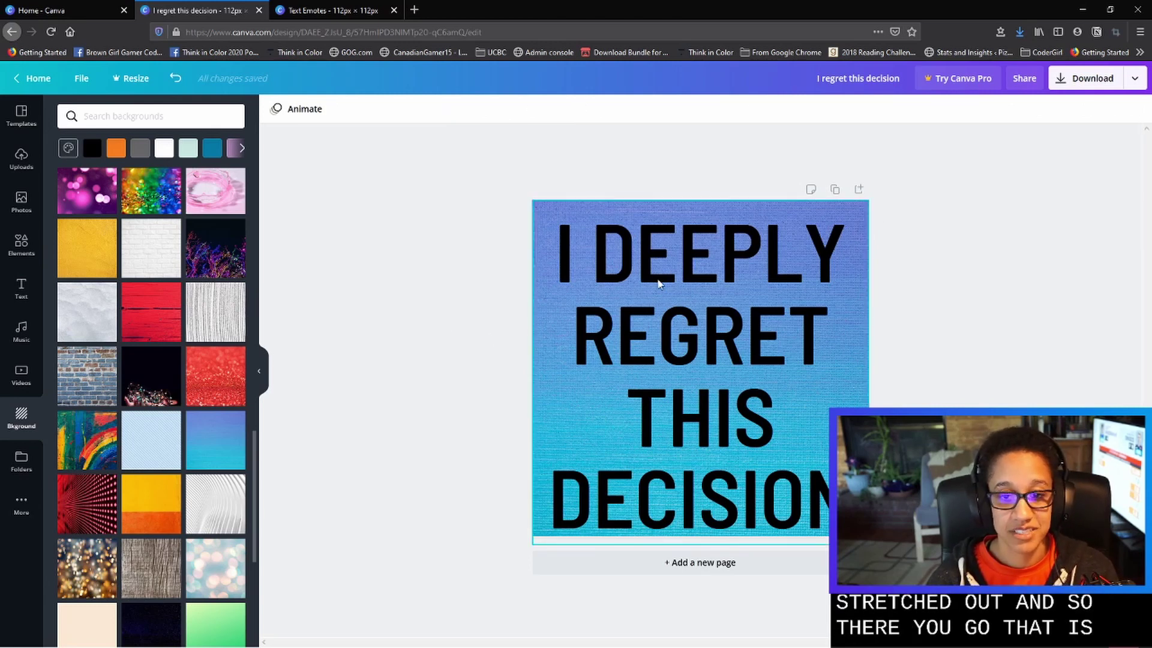
- Make the 'I DEEPLY REGRET THIS DECISION' text bold and review the download options
{"action": "left_click", "coordinate": [666, 263]}
{"action": "left_click", "coordinate": [461, 110]}
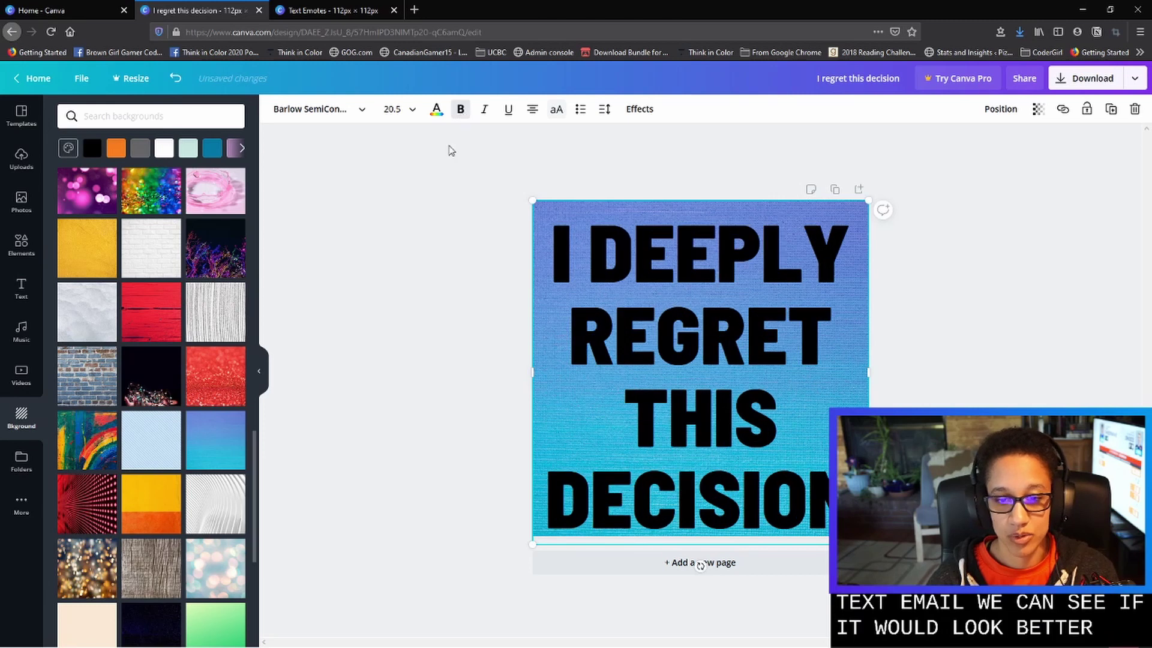
{"action": "left_click", "coordinate": [413, 265]}
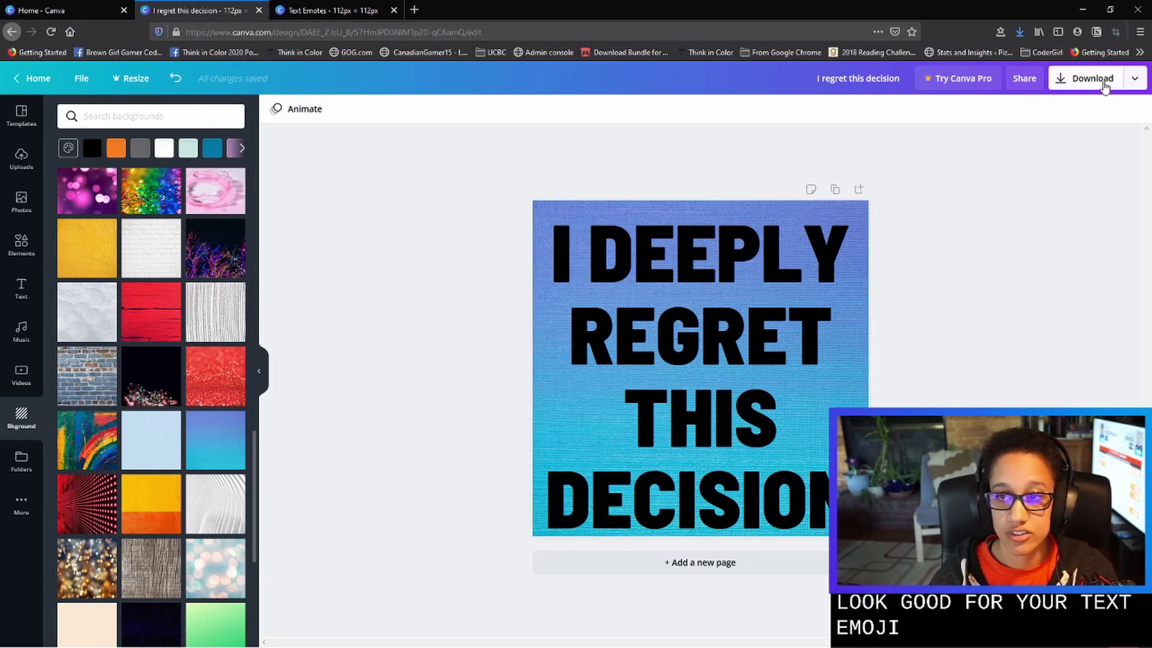
{"action": "left_click", "coordinate": [1092, 78]}
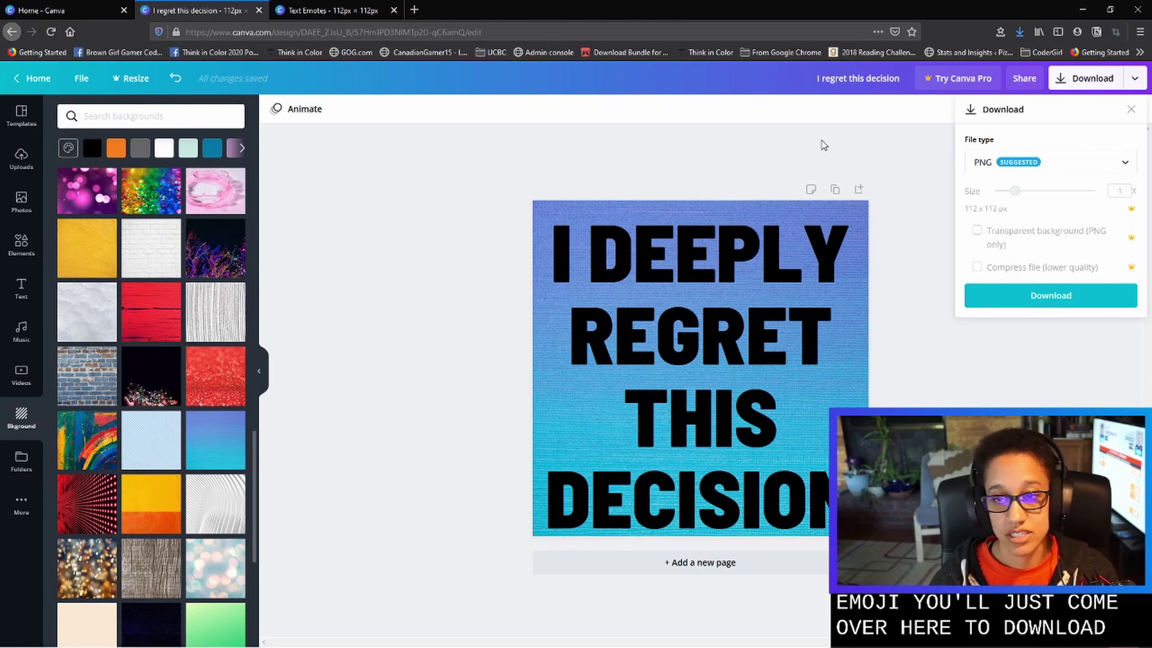
{"action": "left_click", "coordinate": [822, 145]}
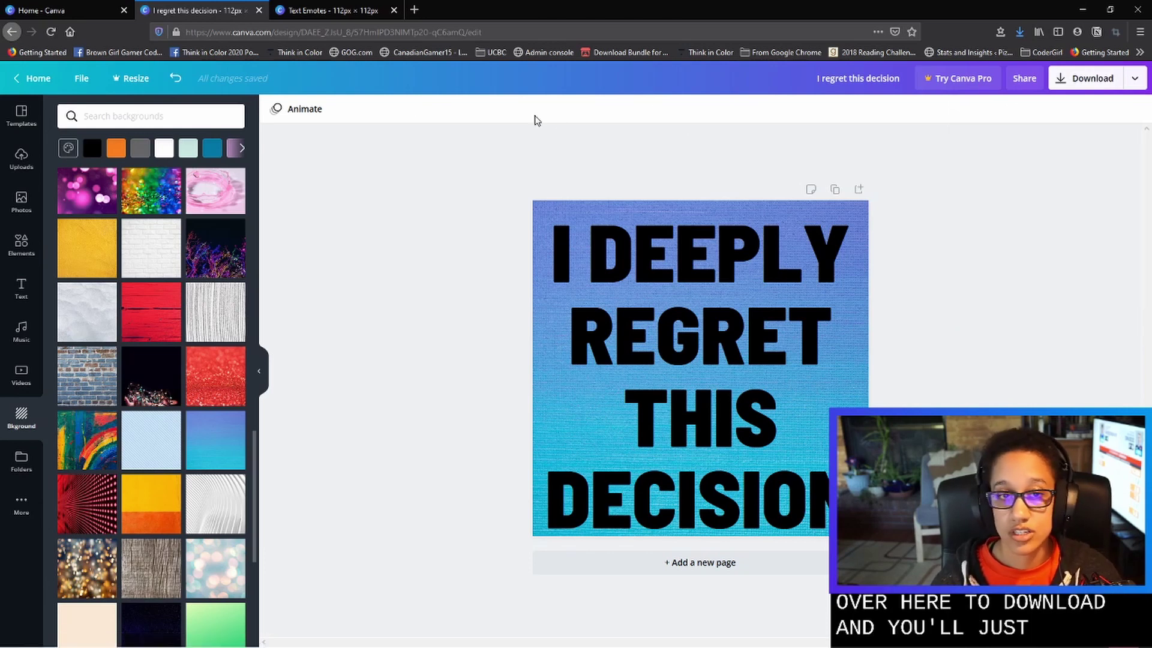
- In the Text Emotes design, add a blank page after Page 3, then return to Page 1
{"action": "left_click", "coordinate": [368, 15]}
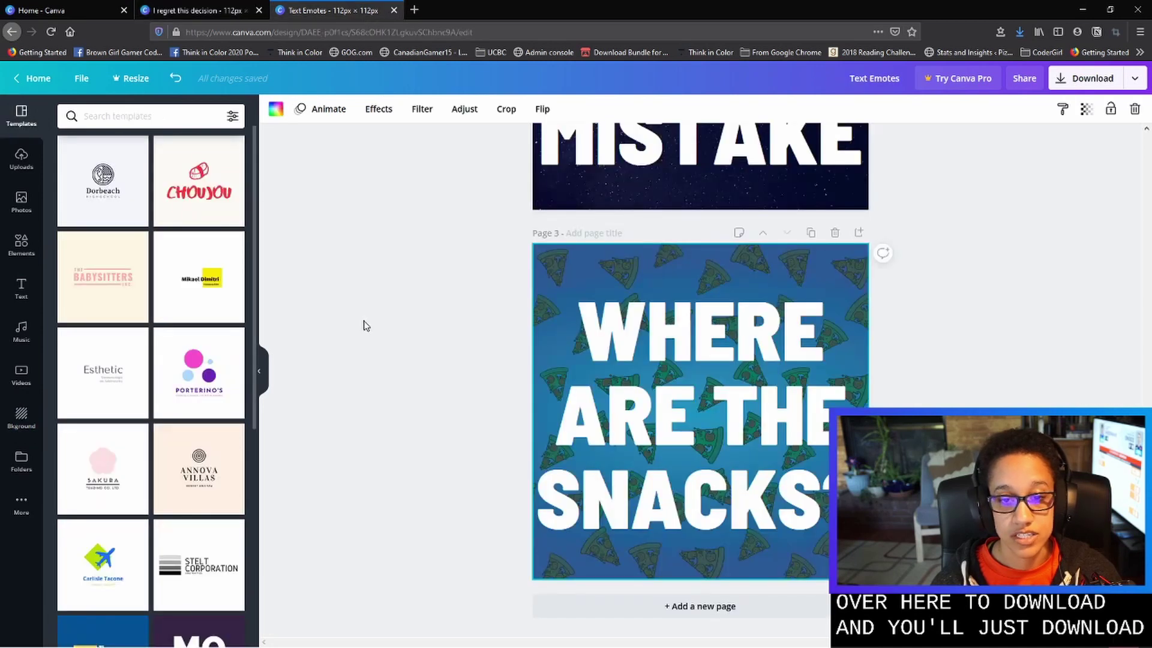
{"action": "scroll", "coordinate": [365, 326], "scroll_direction": "up", "scroll_amount": 10}
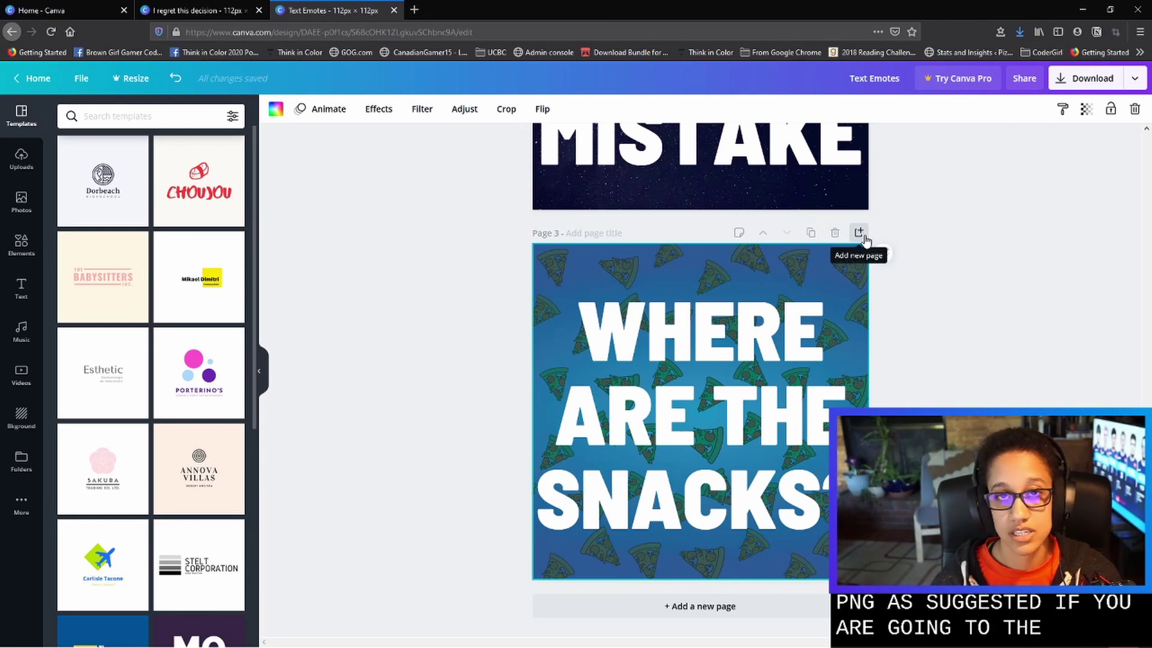
{"action": "left_click", "coordinate": [862, 235]}
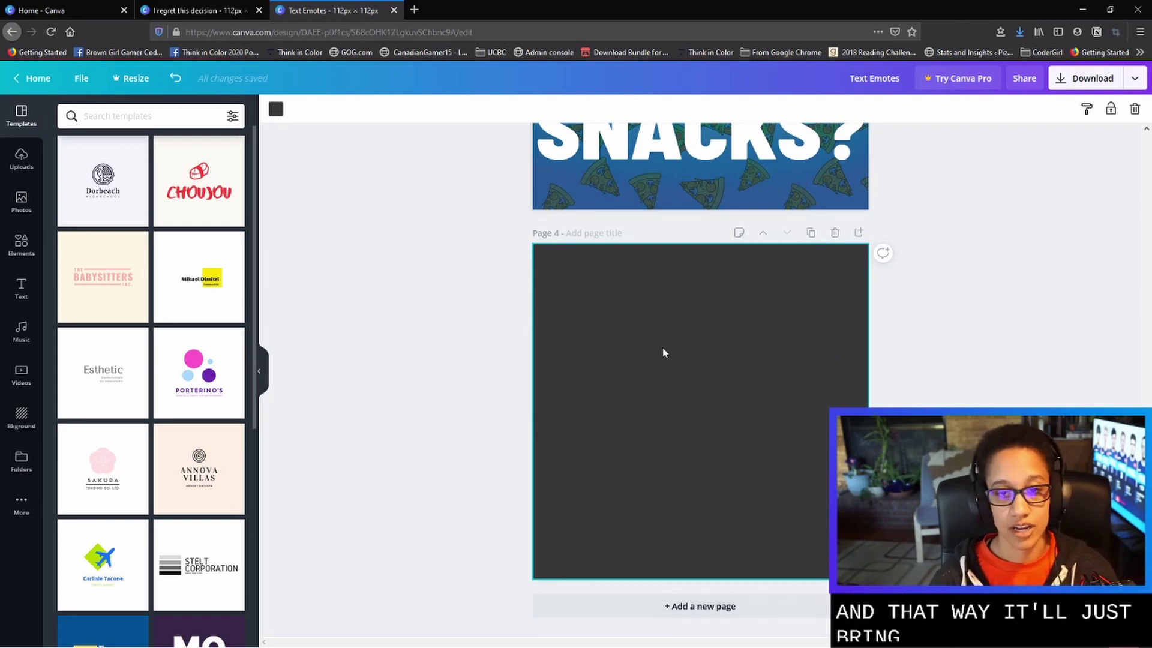
{"action": "scroll", "coordinate": [946, 261], "scroll_direction": "up", "scroll_amount": 10}
{"action": "scroll", "coordinate": [933, 262], "scroll_direction": "up", "scroll_amount": 5}
{"action": "left_click", "coordinate": [1093, 84]}
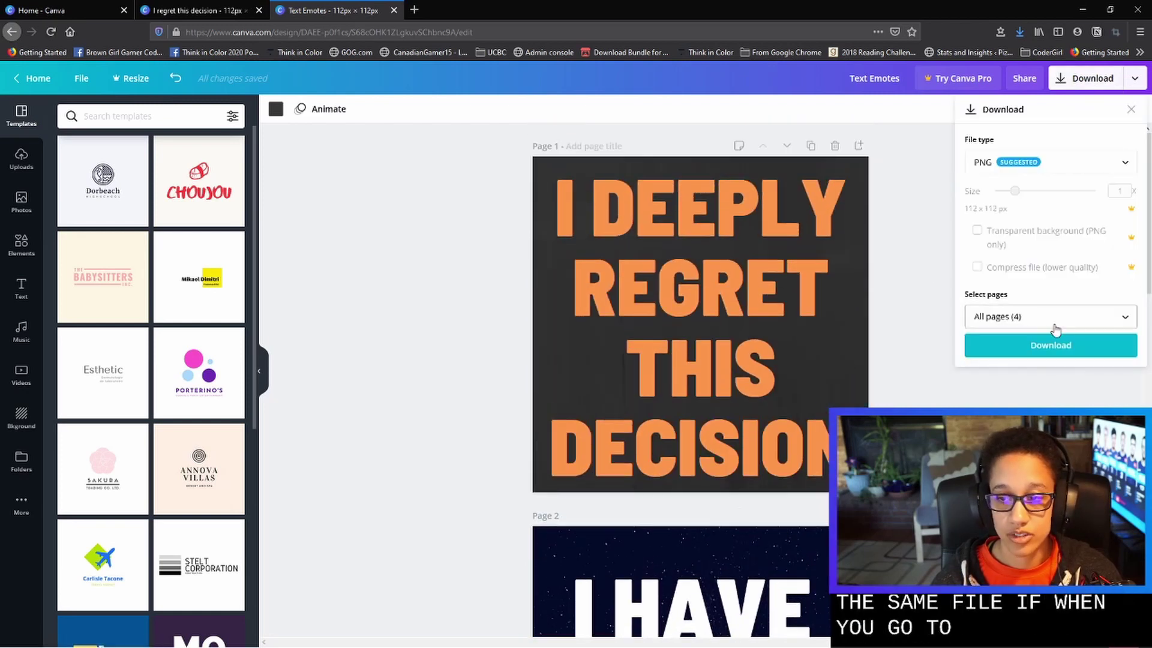
{"action": "left_click", "coordinate": [989, 321]}
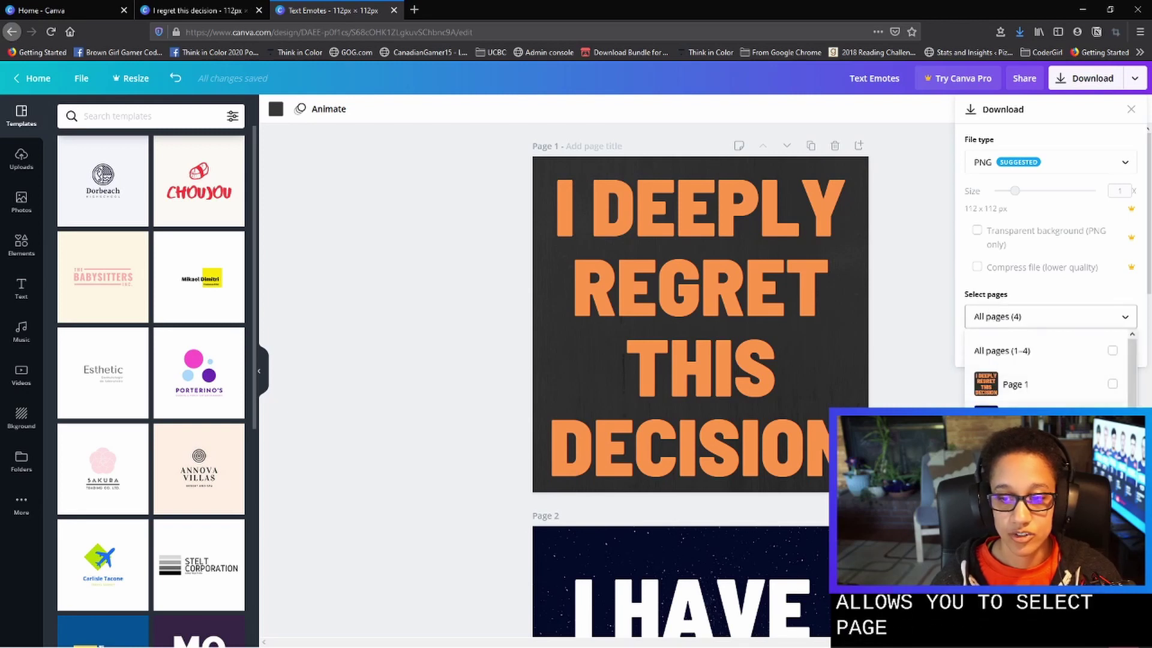
{"action": "scroll", "coordinate": [994, 354], "scroll_direction": "down", "scroll_amount": 1}
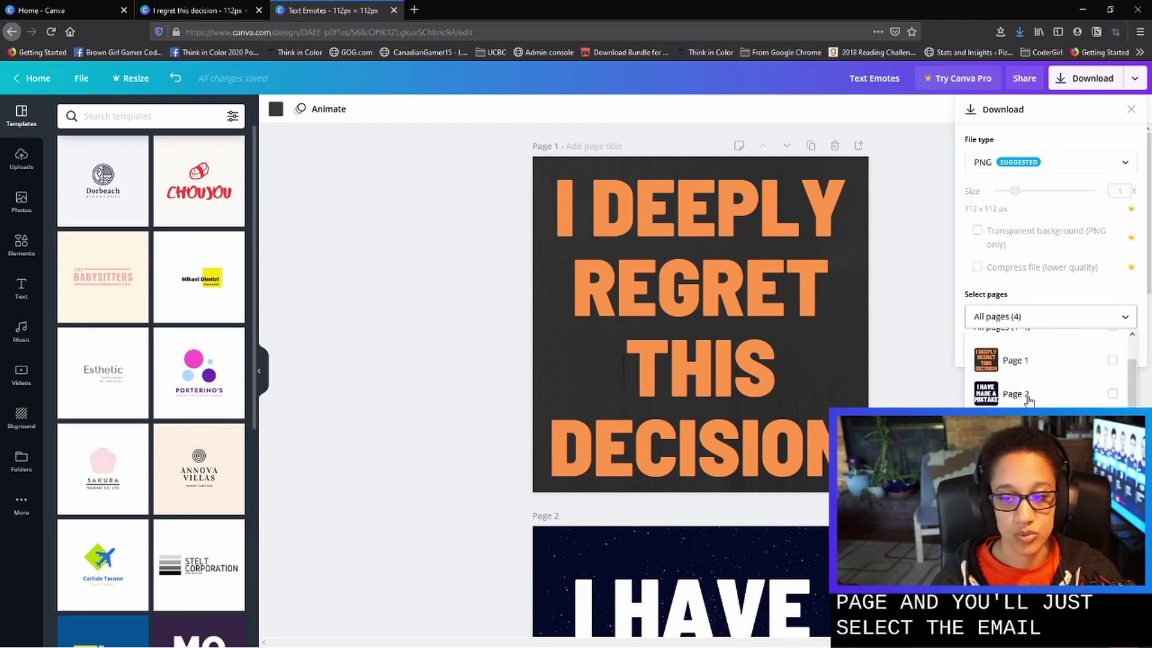
{"action": "left_click", "coordinate": [911, 268]}
{"action": "left_click", "coordinate": [954, 213]}
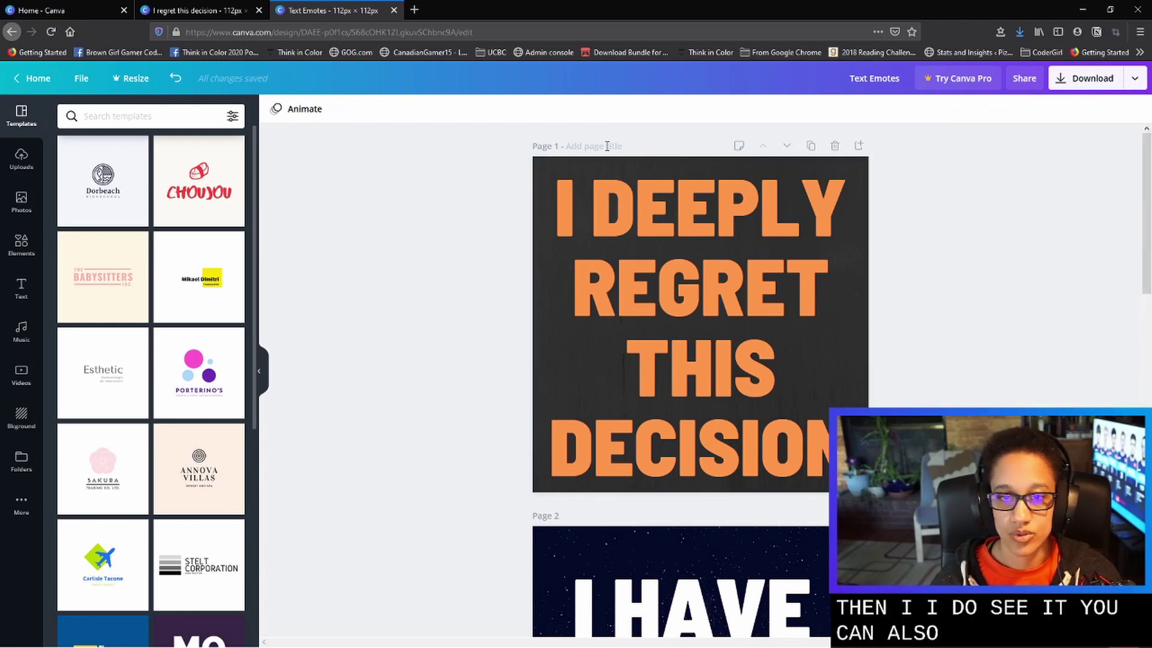